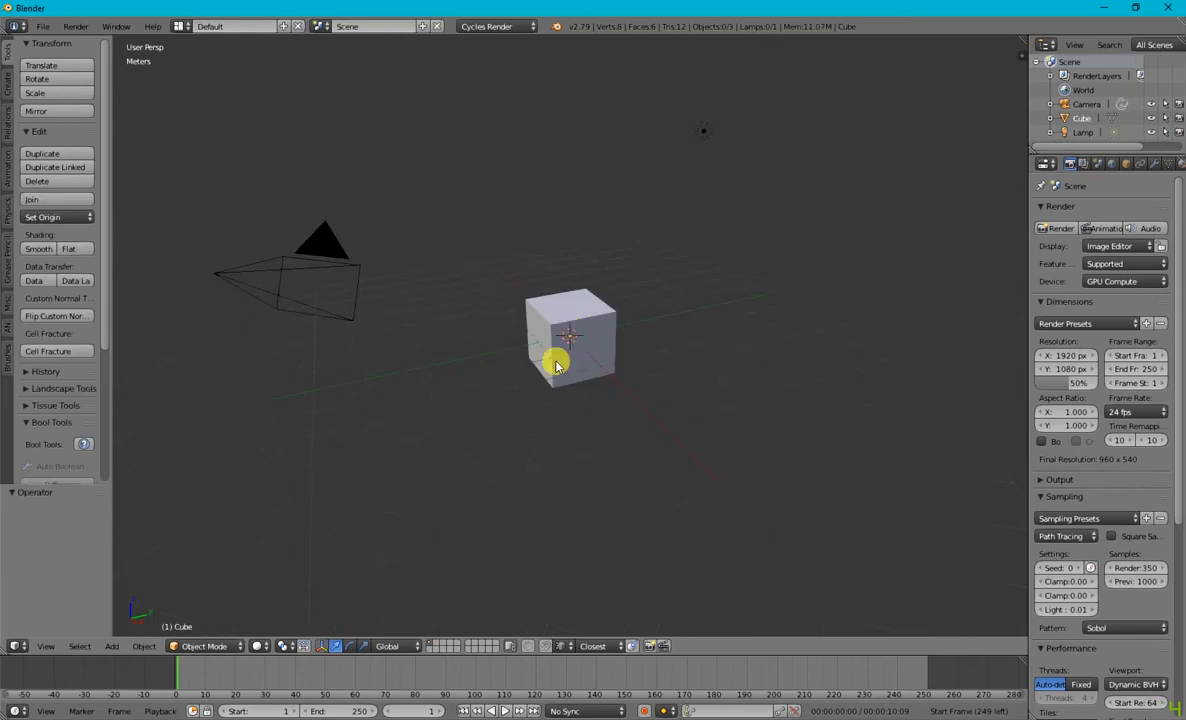
- Hide the cube in the viewport using its outliner visibility toggle, and make it visible again
middle_click_drag(556, 364, 565, 397)
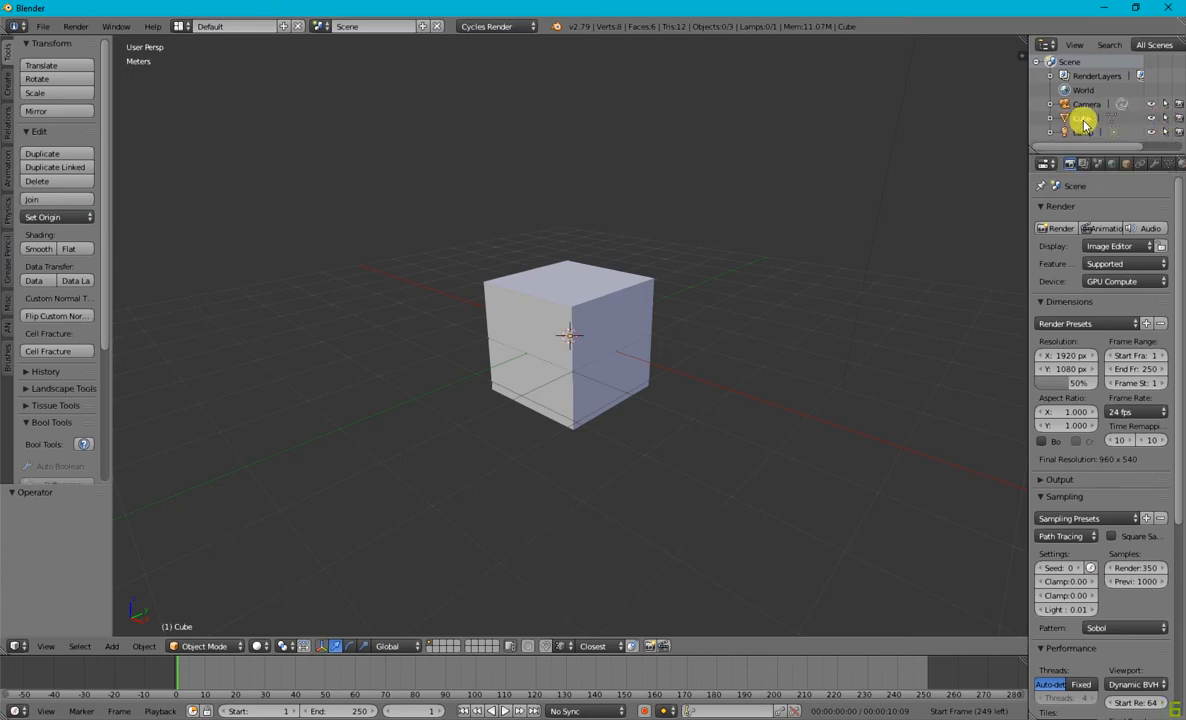
left_click(1151, 118)
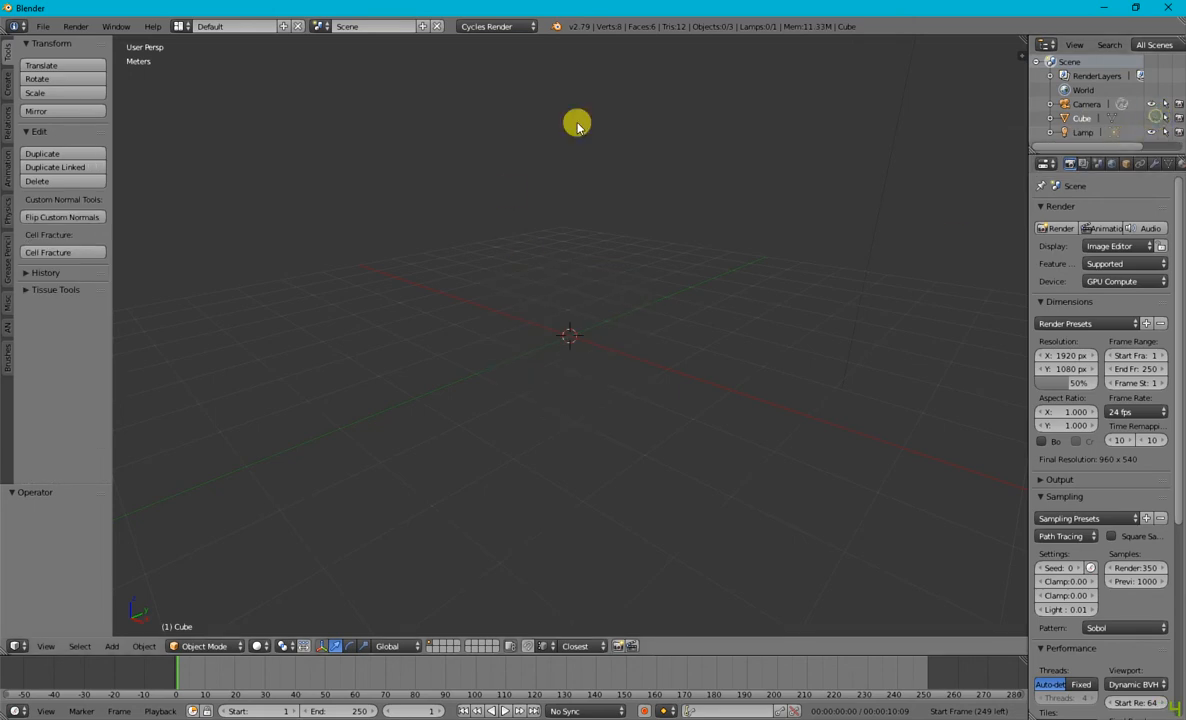
left_click(1151, 118)
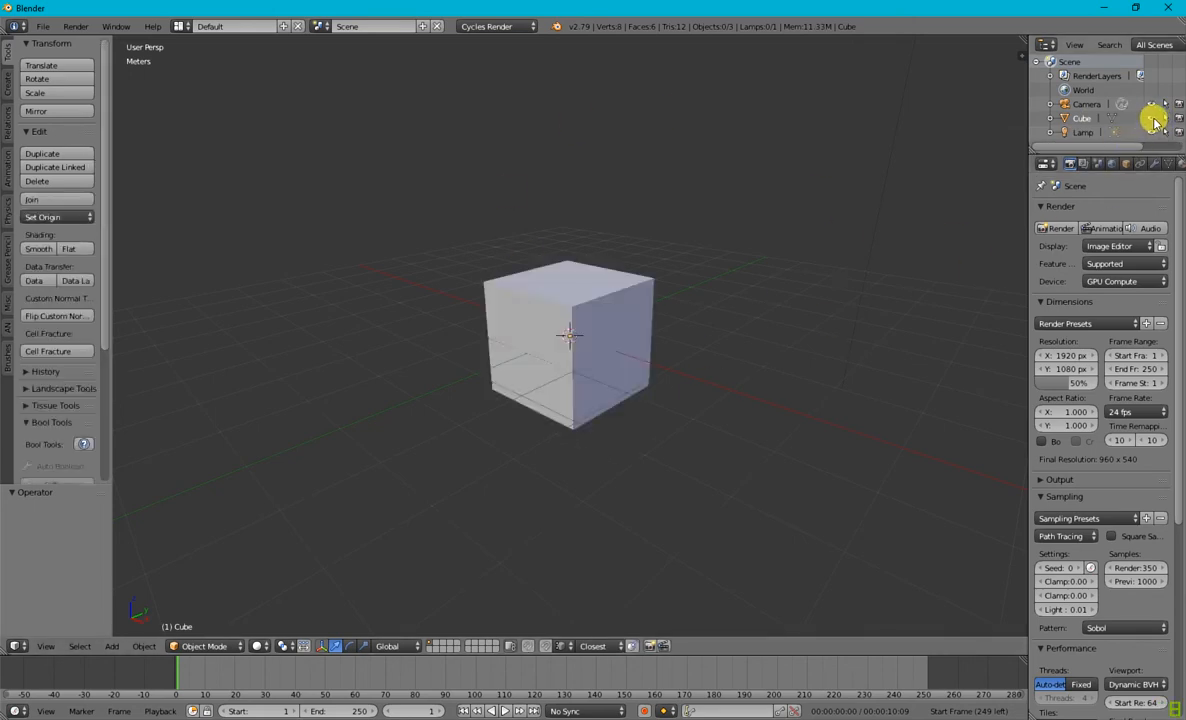
- Select the cube and turn on the Screencast Keys display
right_click(643, 298)
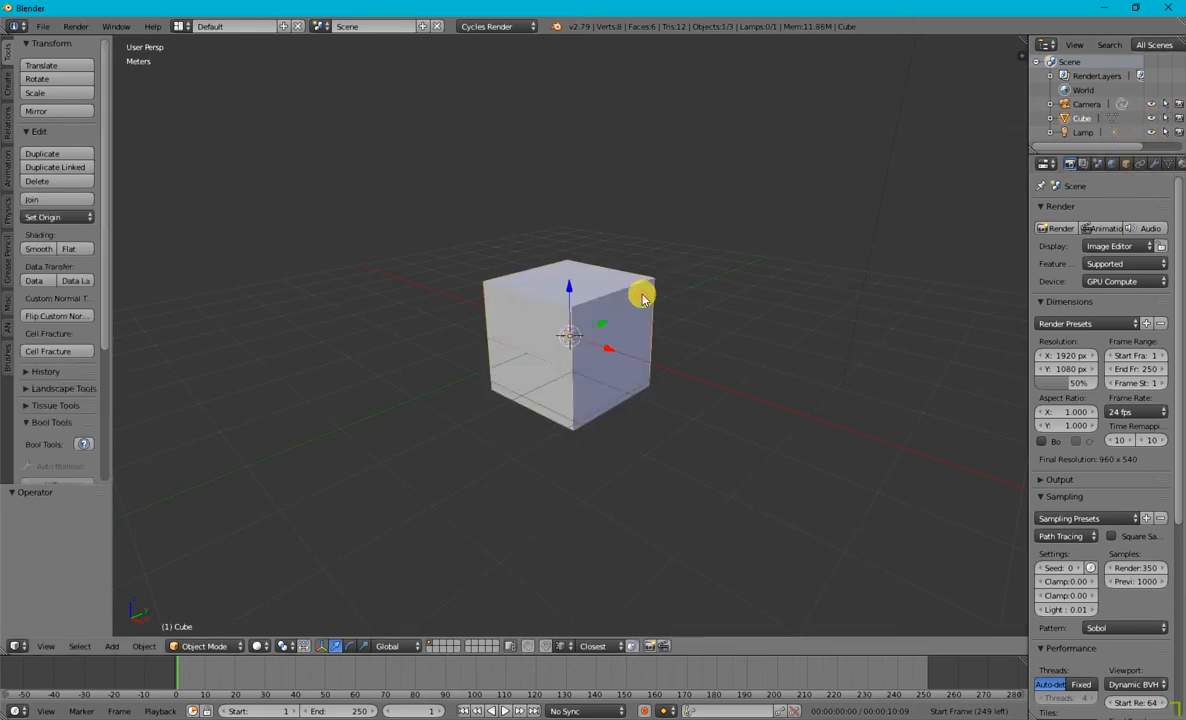
key("n")
scroll(913, 397, "down", 8)
left_click(945, 620)
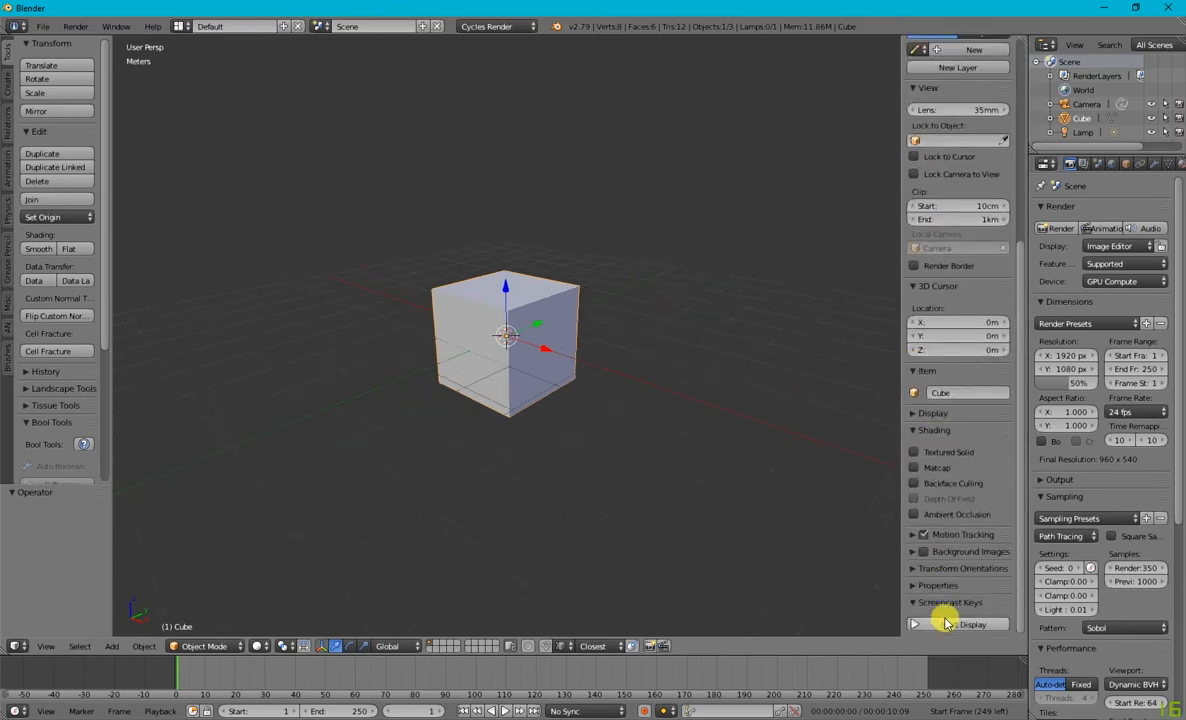
key("n")
- Hide the selected cube directly in the viewport and reveal it again
middle_click_drag(679, 382, 707, 402)
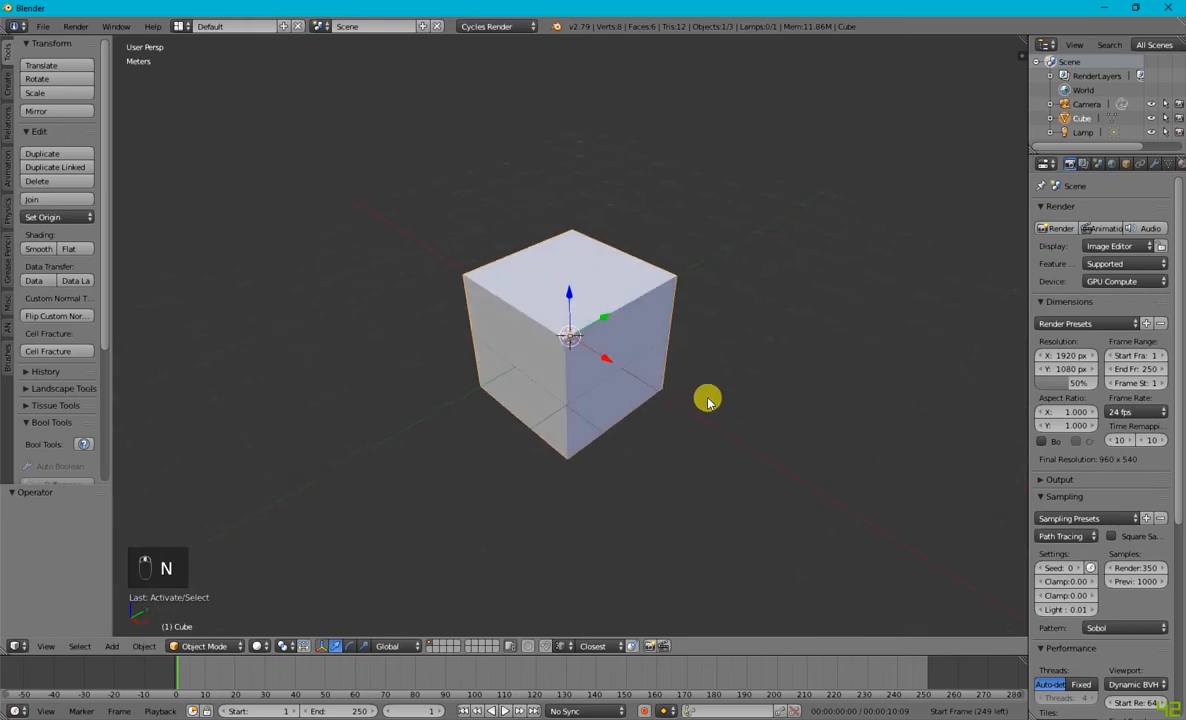
key("h")
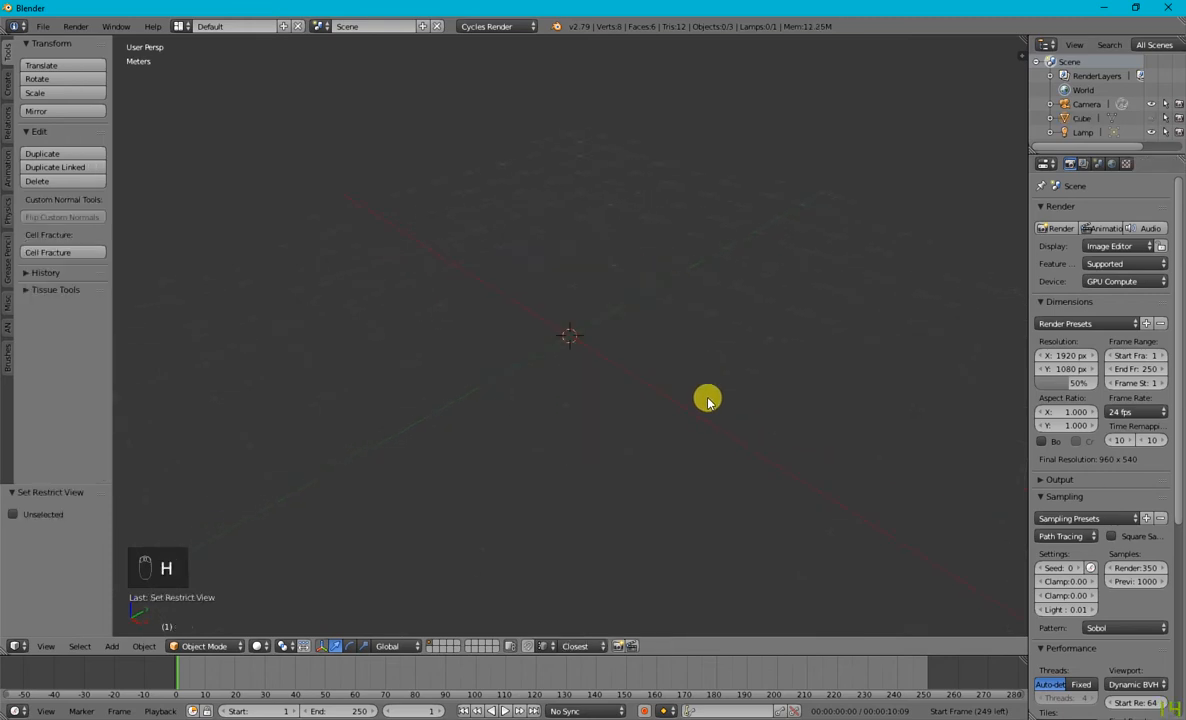
key("alt+h")
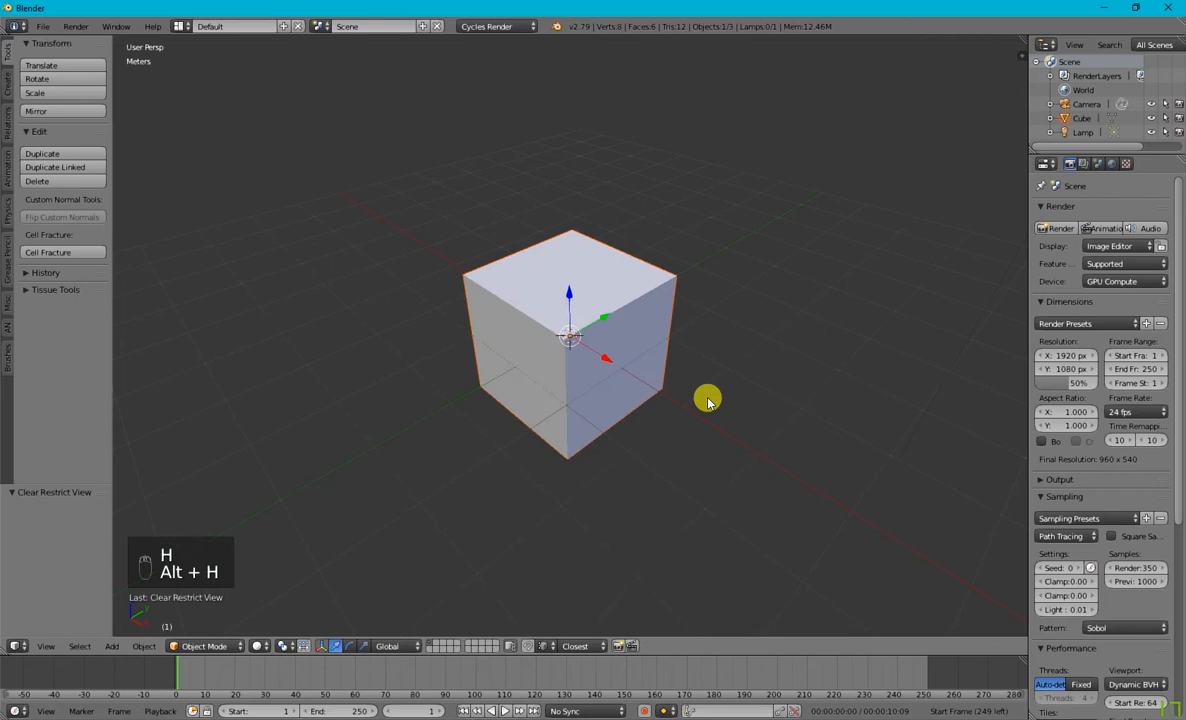
- Hide every object except the selected cube, and reveal them all again with nothing selected
left_click(530, 365)
scroll(610, 350, "down", 5)
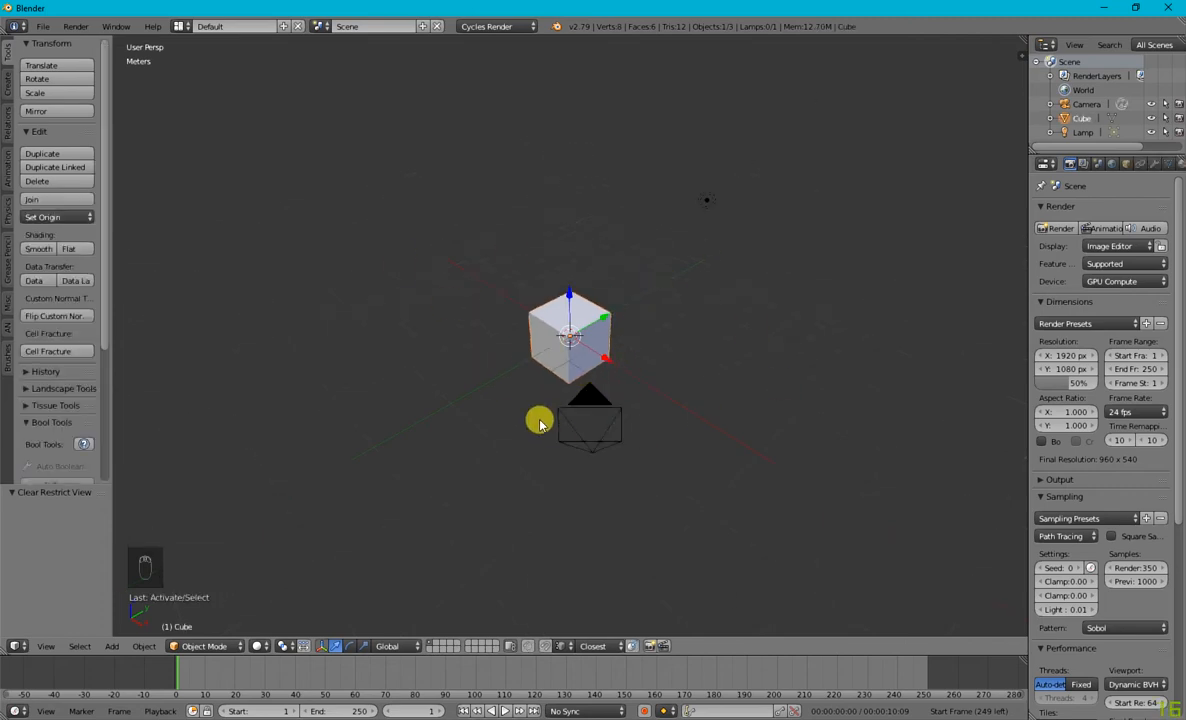
middle_click_drag(539, 424, 611, 381)
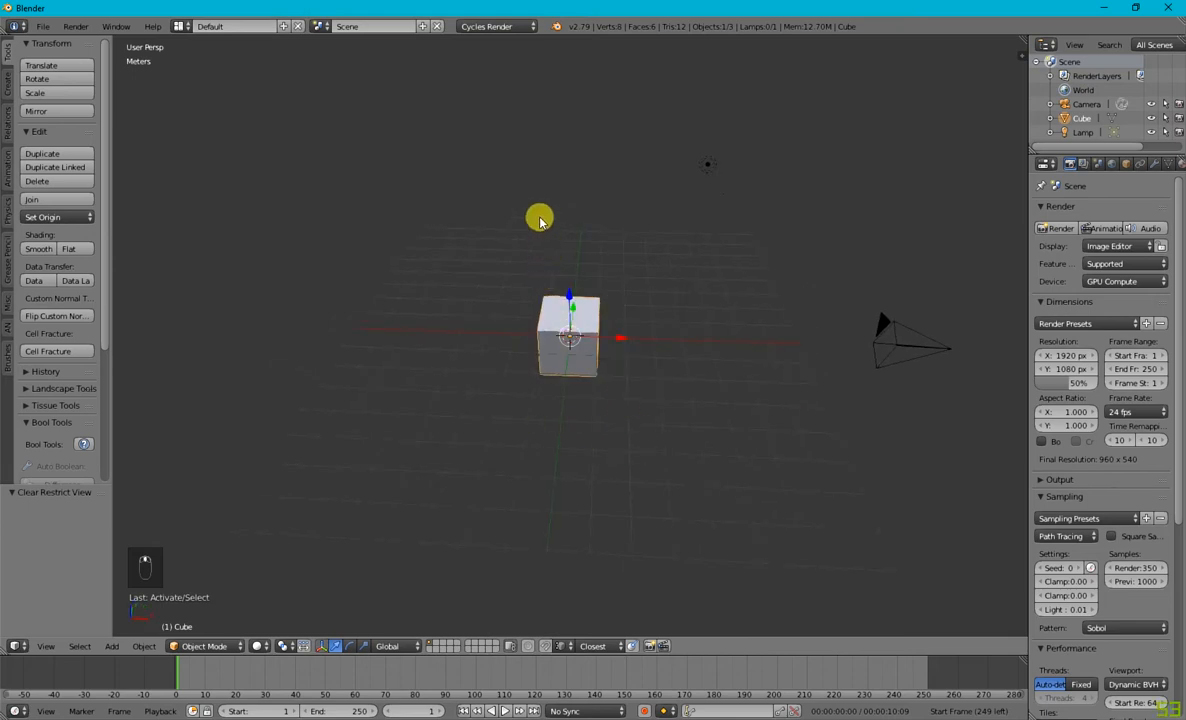
middle_click_drag(789, 347, 721, 392)
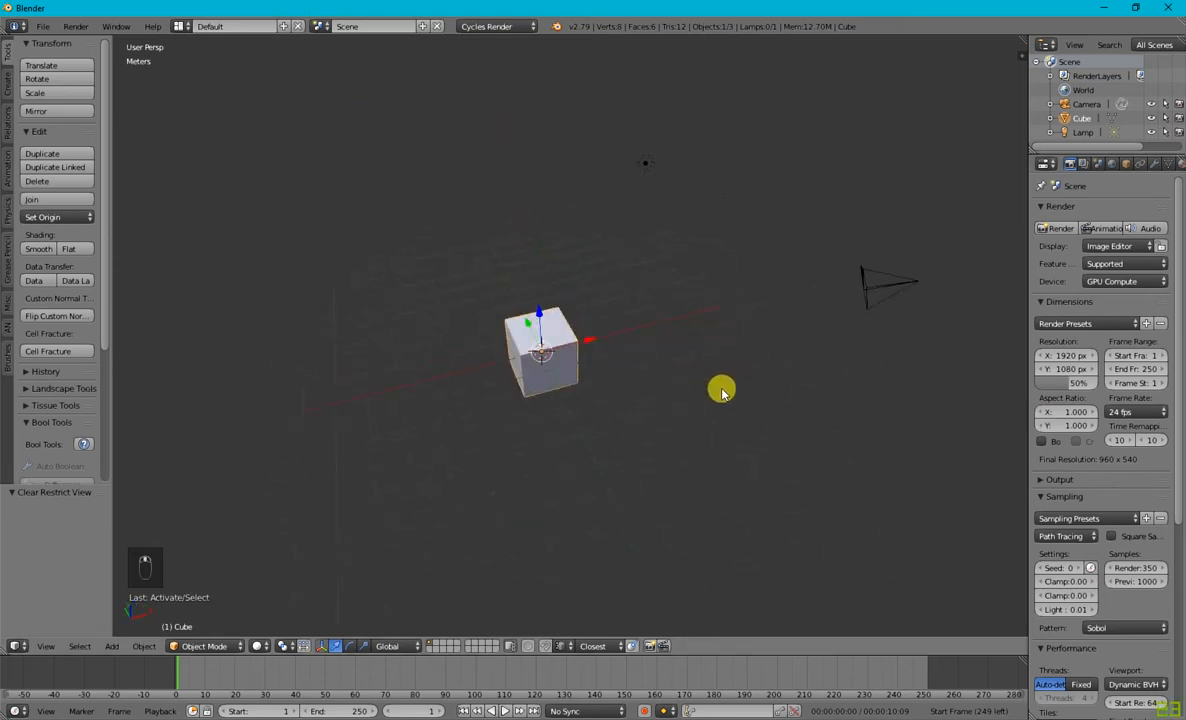
middle_click_drag(540, 373, 610, 390)
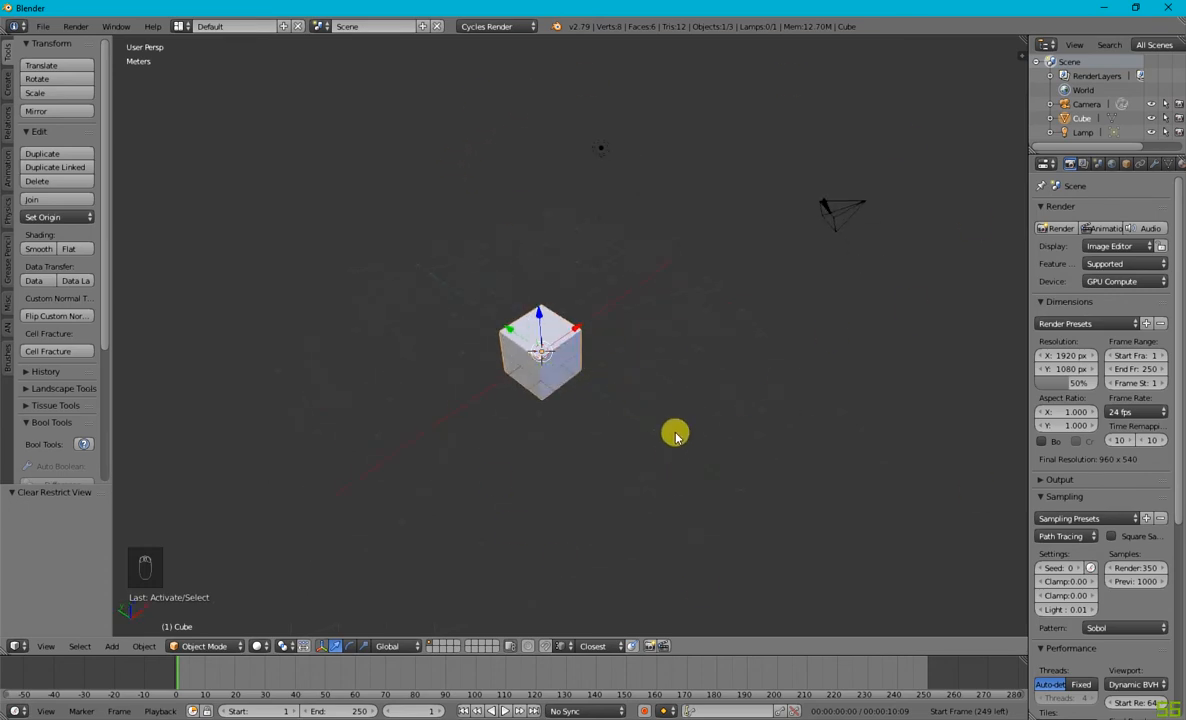
key("shift+h")
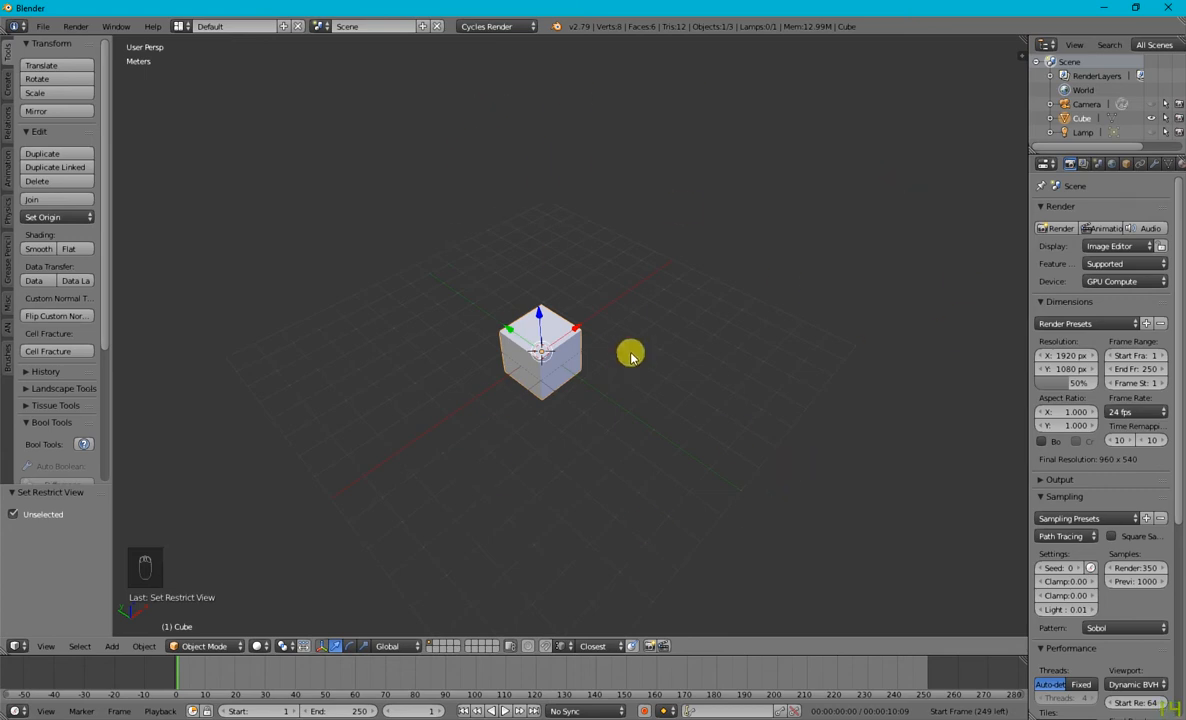
key("alt+h")
key("a")
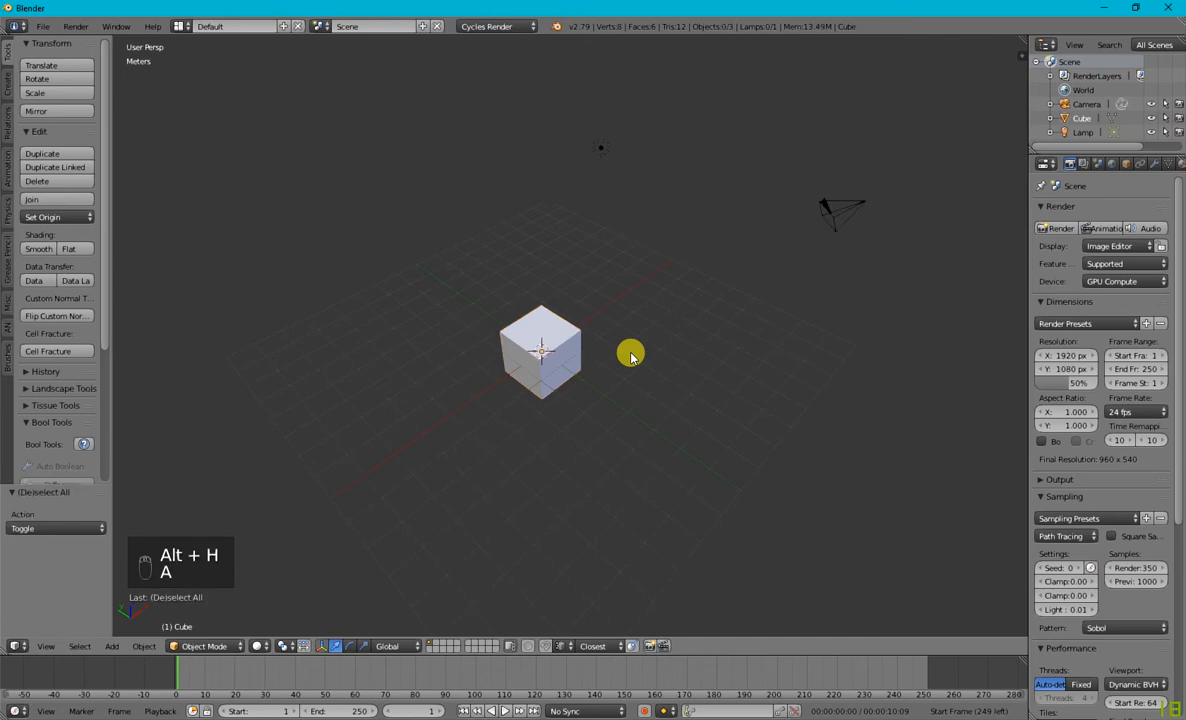
- Render the frame with the cube hidden in the viewport, and reveal the cube again with everything deselected
middle_click_drag(646, 361, 583, 361)
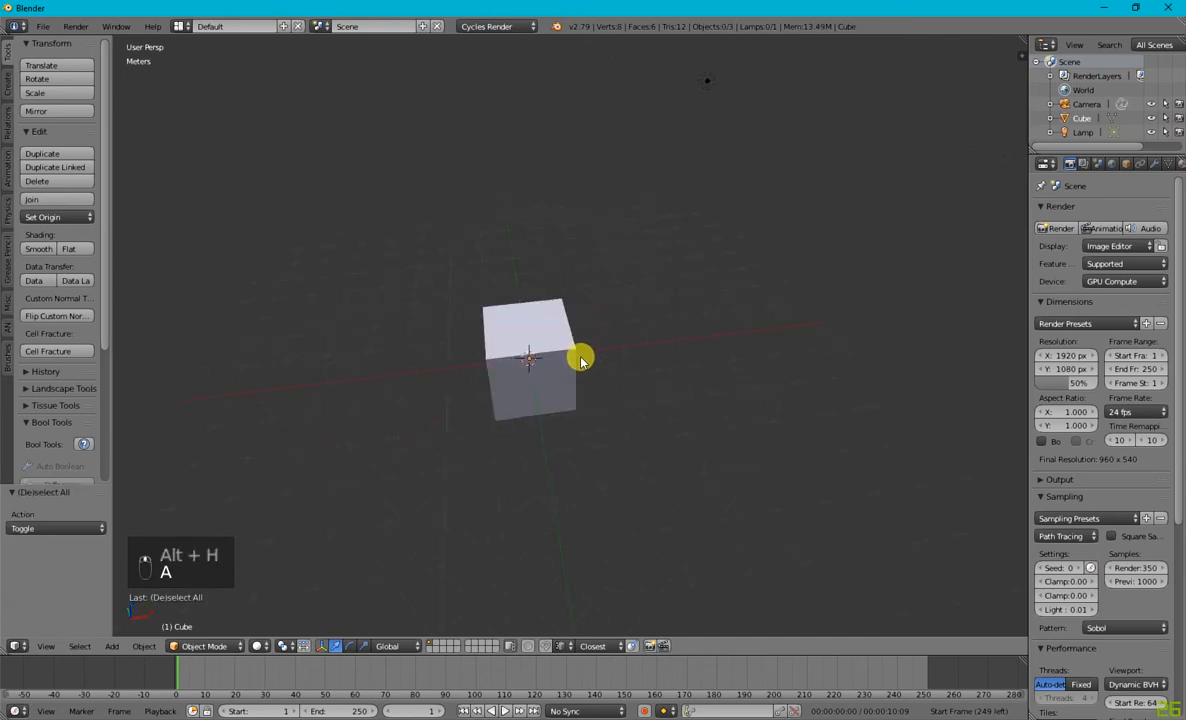
right_click(572, 361)
key("h")
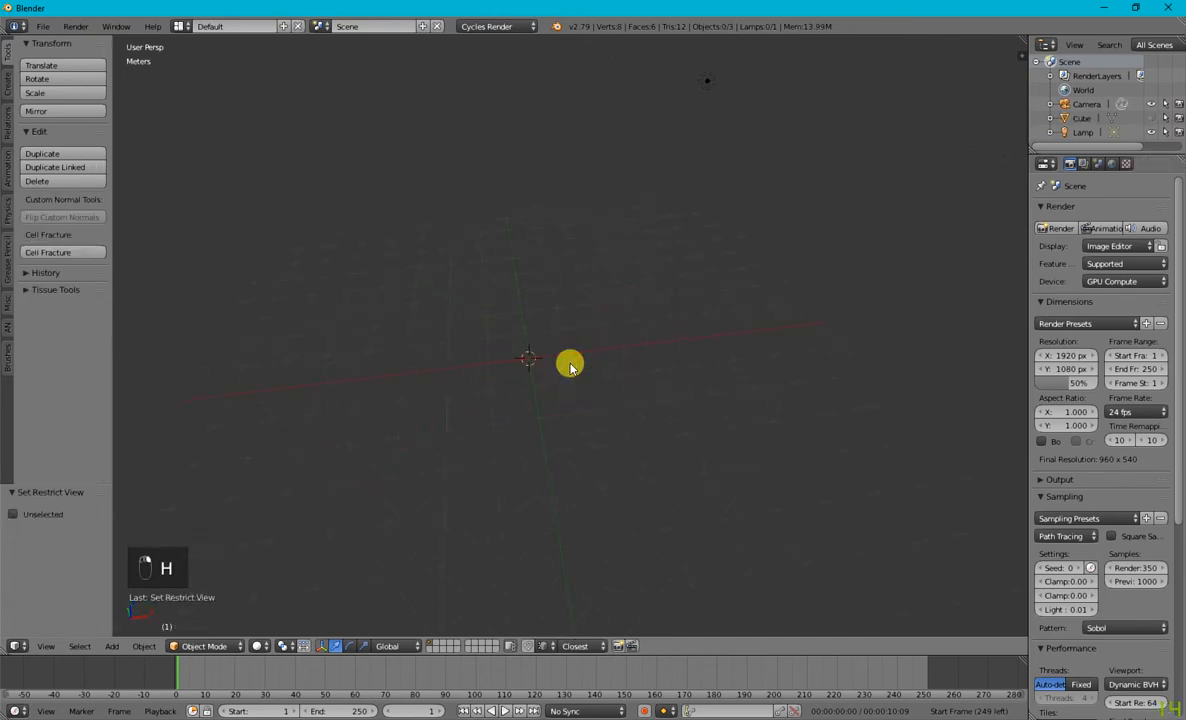
key("F12")
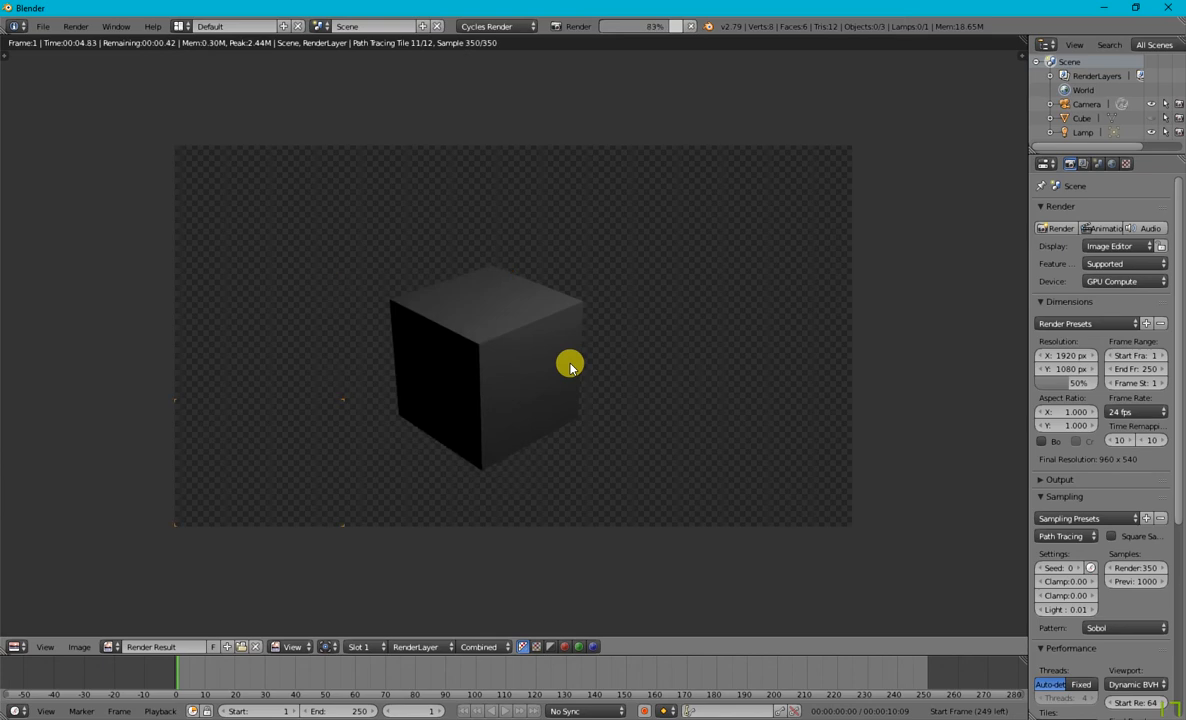
key("Escape")
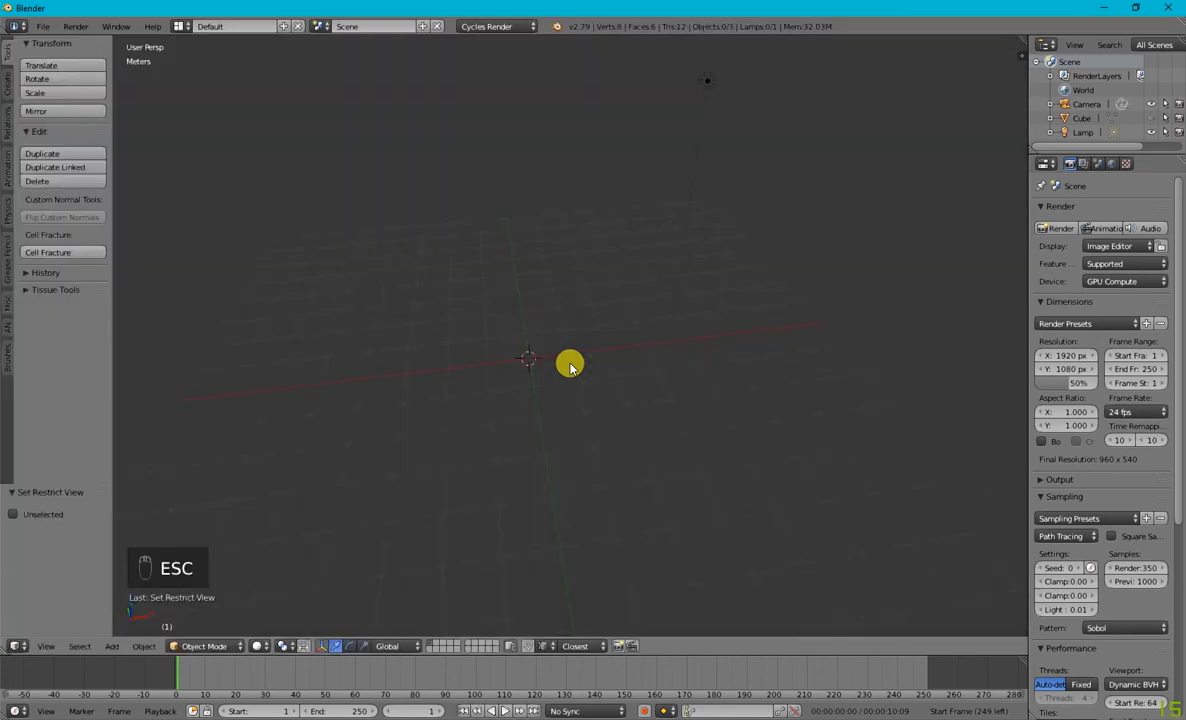
key("alt+h")
key("a")
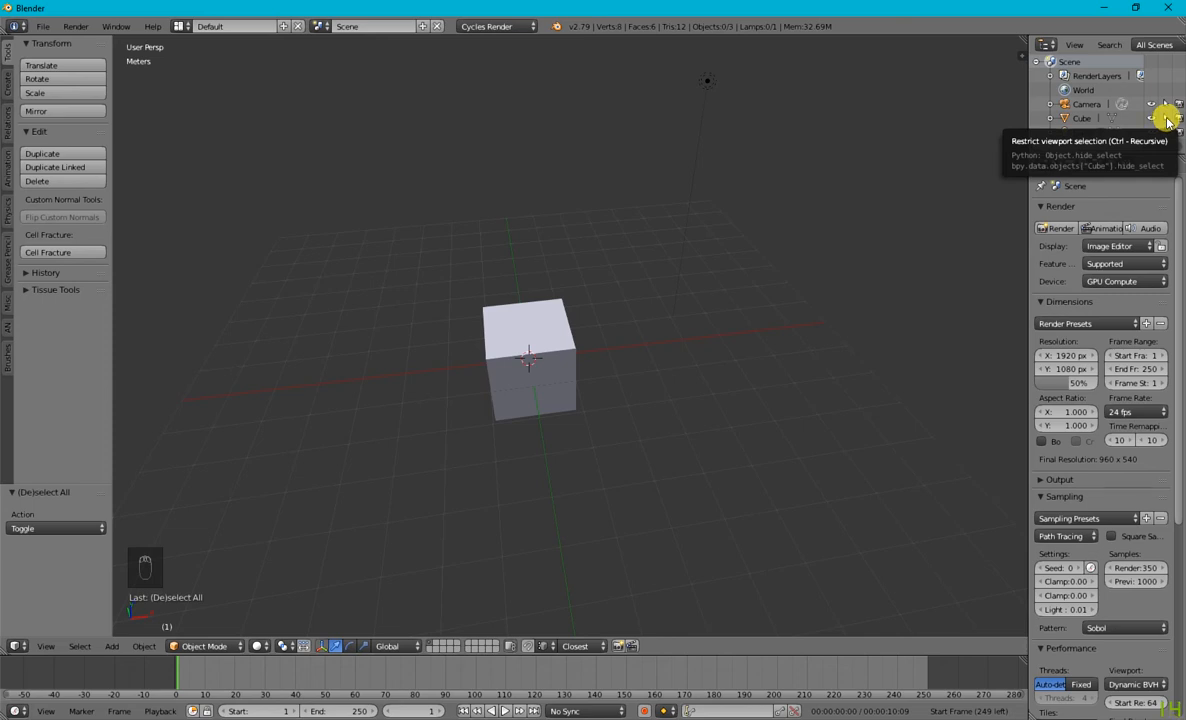
- Restrict viewport selection for the cube and try to select it with a border selection
scroll(402, 362, "up", 5)
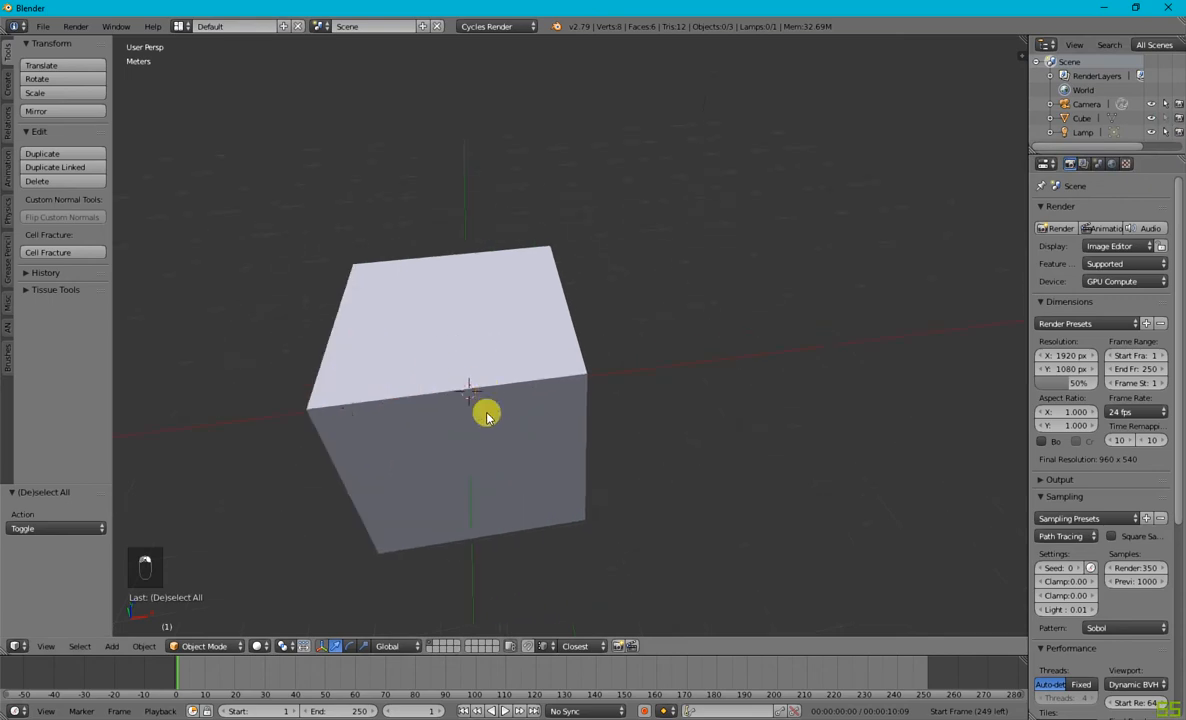
middle_click_drag(489, 398, 556, 454)
key("a")
key("b")
left_click_drag(386, 317, 684, 590)
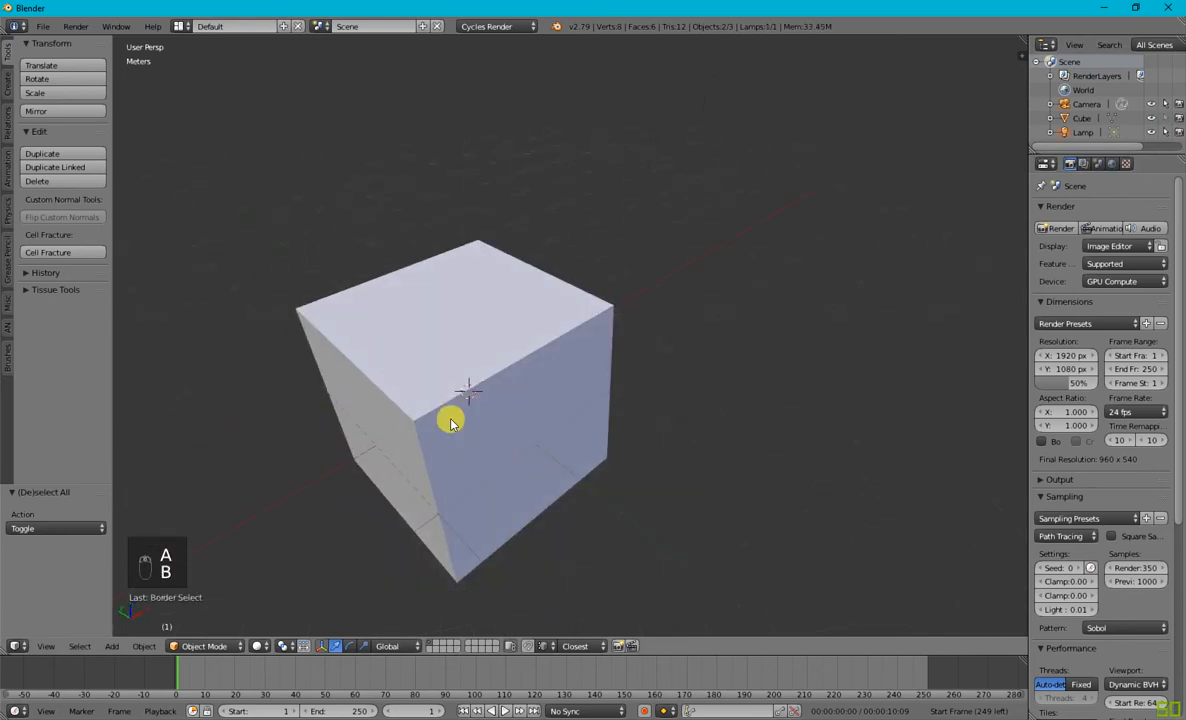
- Allow viewport selection of the cube again and try moving it, cancelling the move
scroll(372, 342, "down", 5)
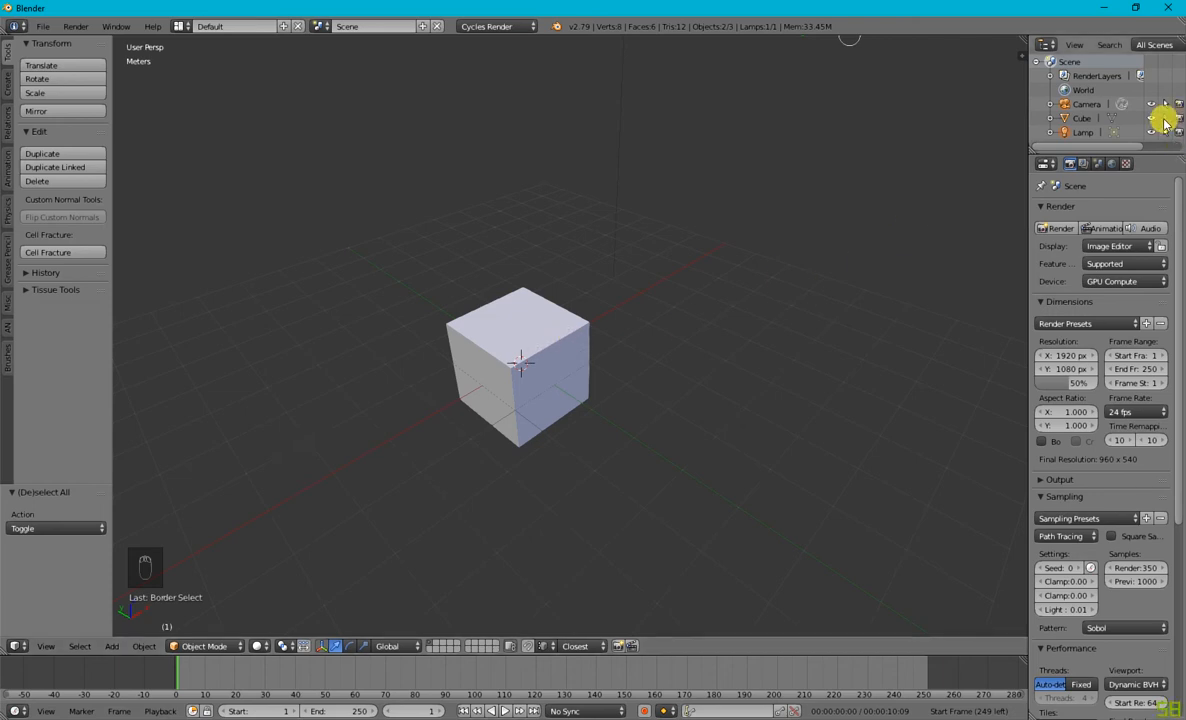
right_click(598, 333)
key("g")
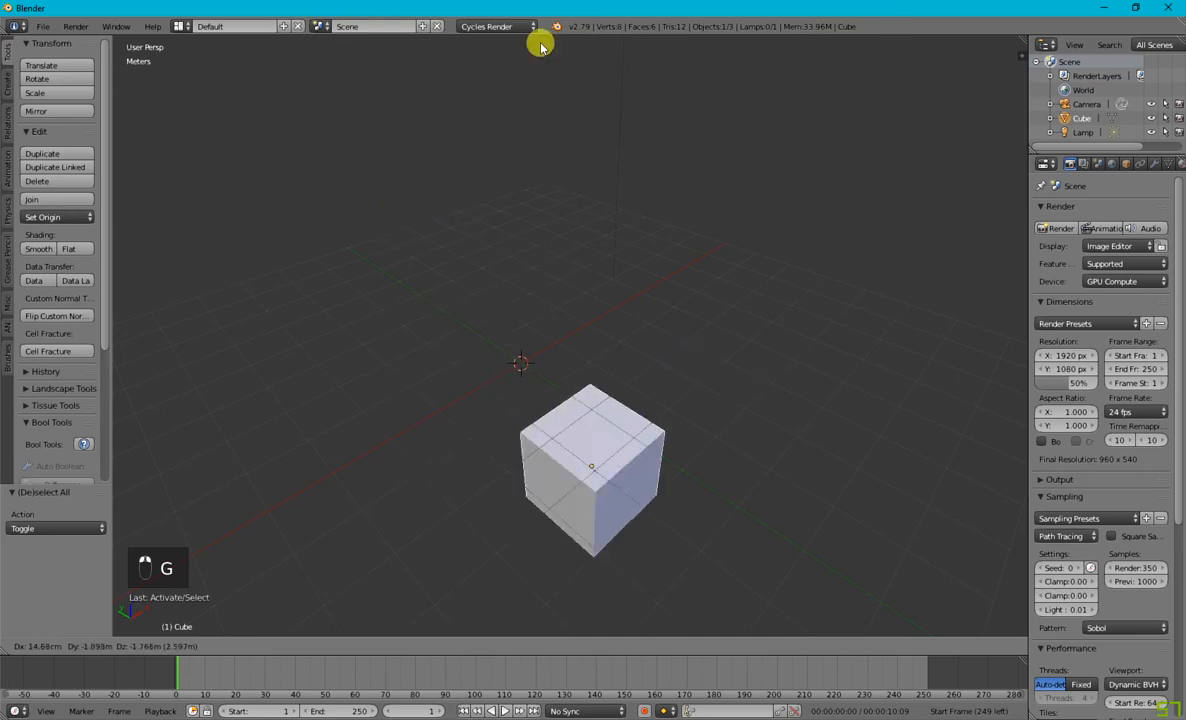
right_click(558, 520)
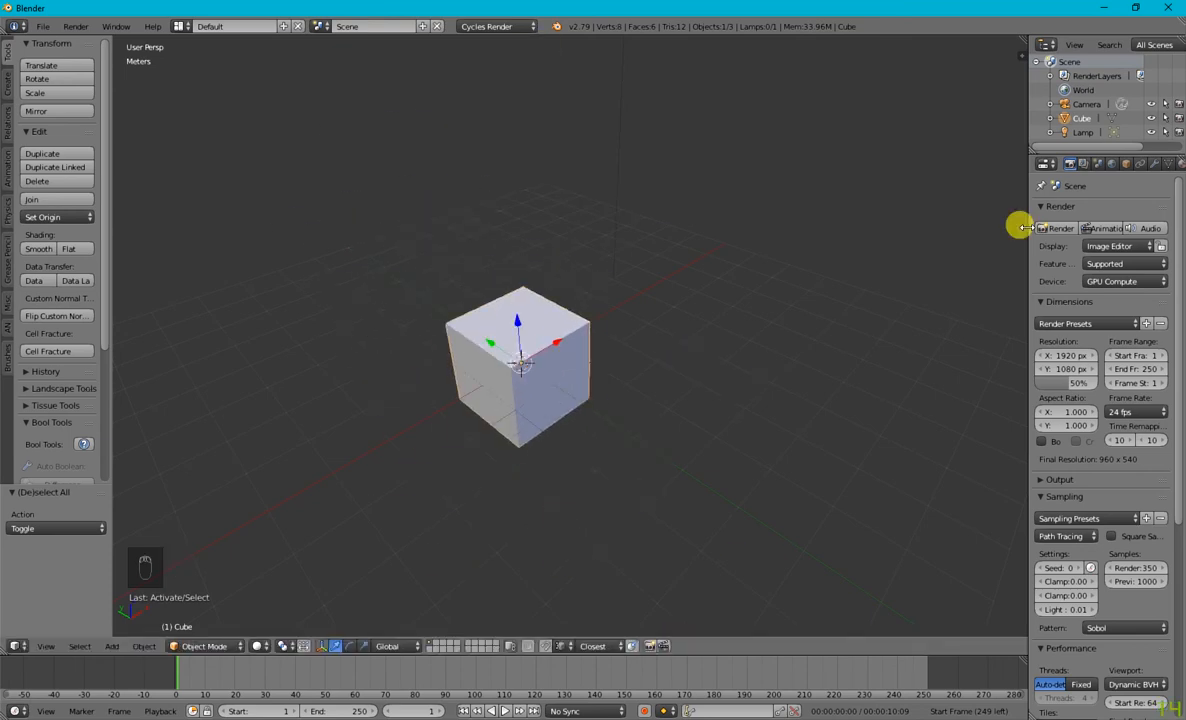
- Make the cube unselectable in the outliner and render the frame to test the effect
left_click(1164, 118)
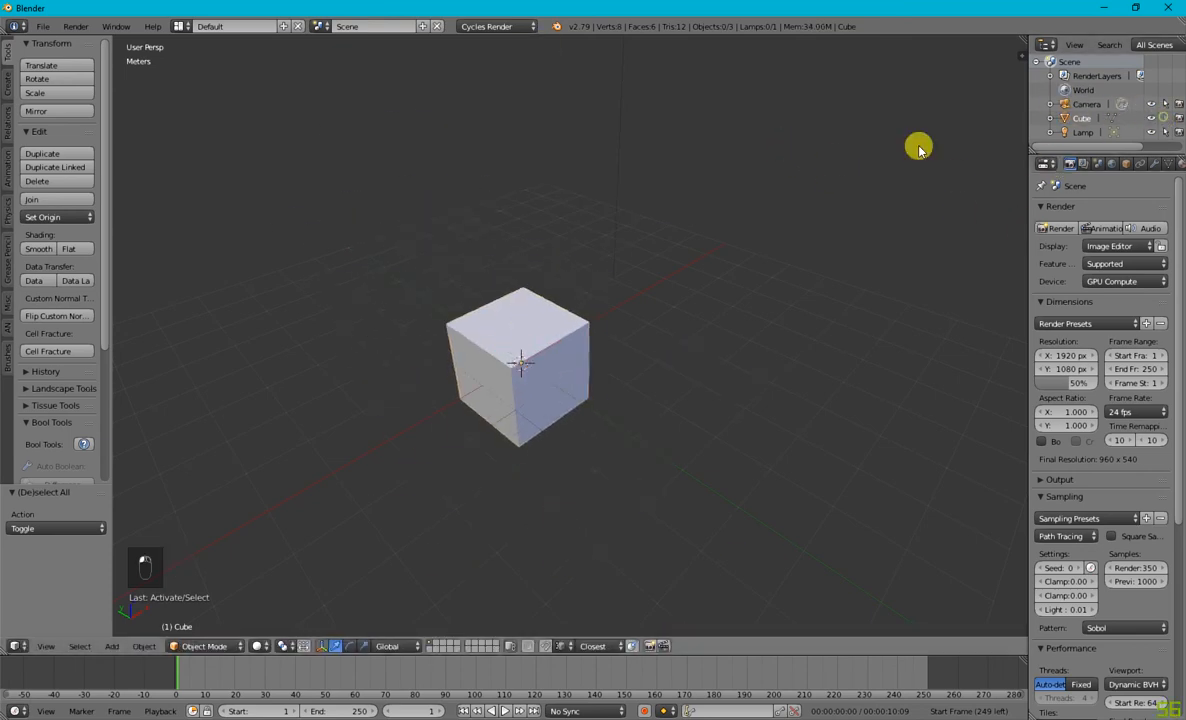
key("F12")
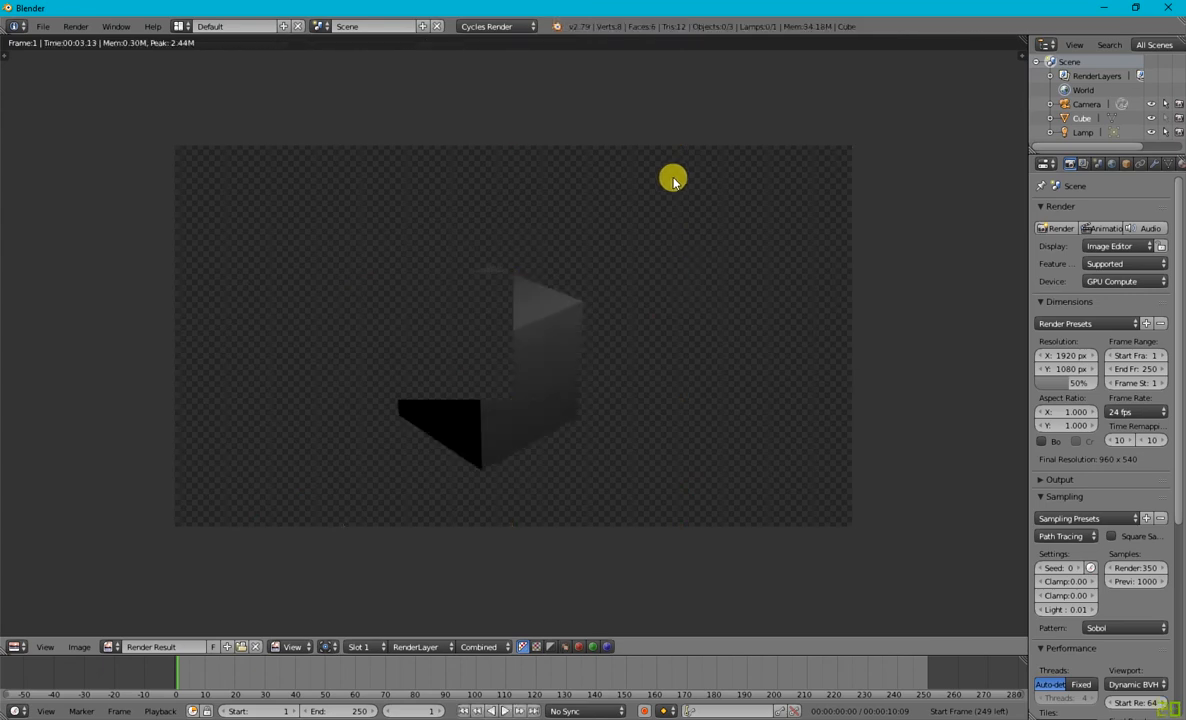
key("Escape")
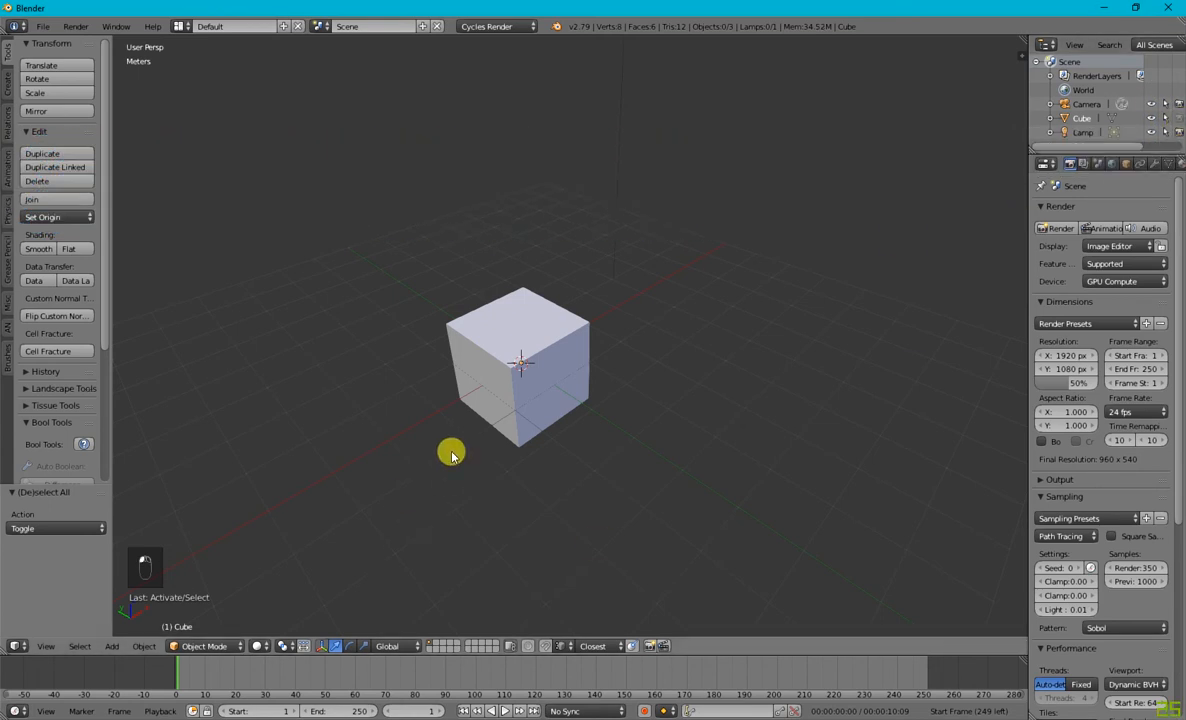
- Make the cube selectable but excluded from rendering in the outliner, and render the frame
key("F12")
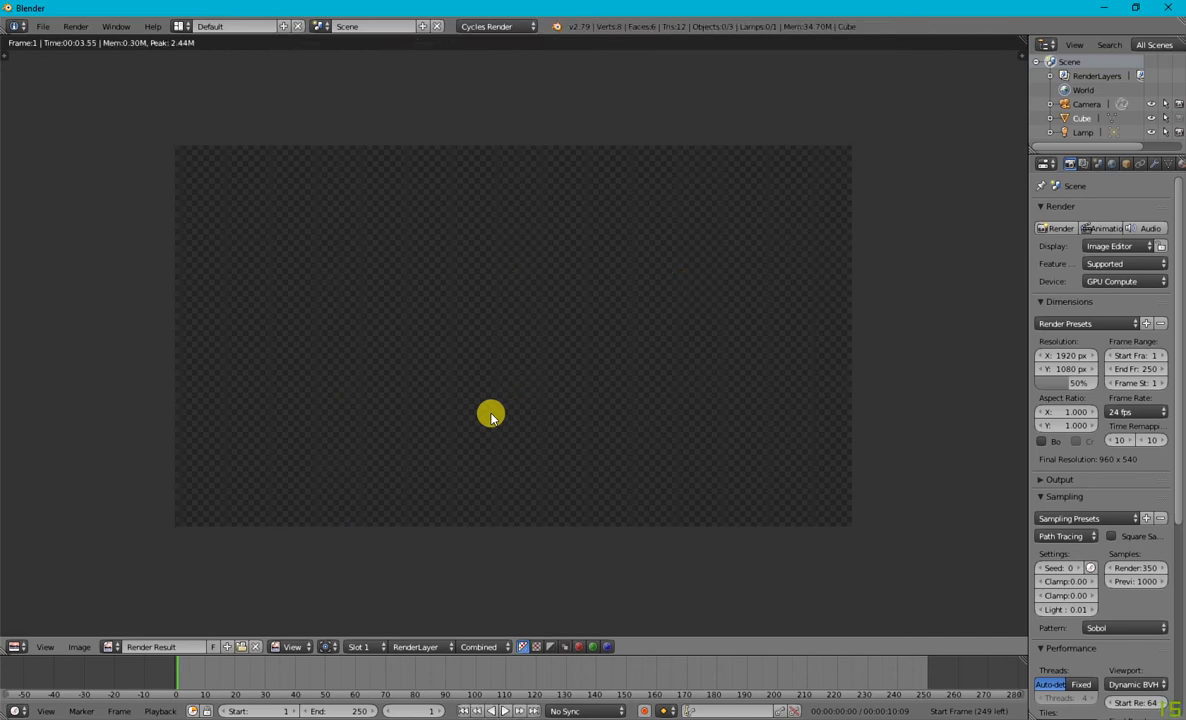
key("Escape")
- Apply Set Restrict Render to the selected cube, and remove the restriction with Clear Restrict Render
right_click(550, 388)
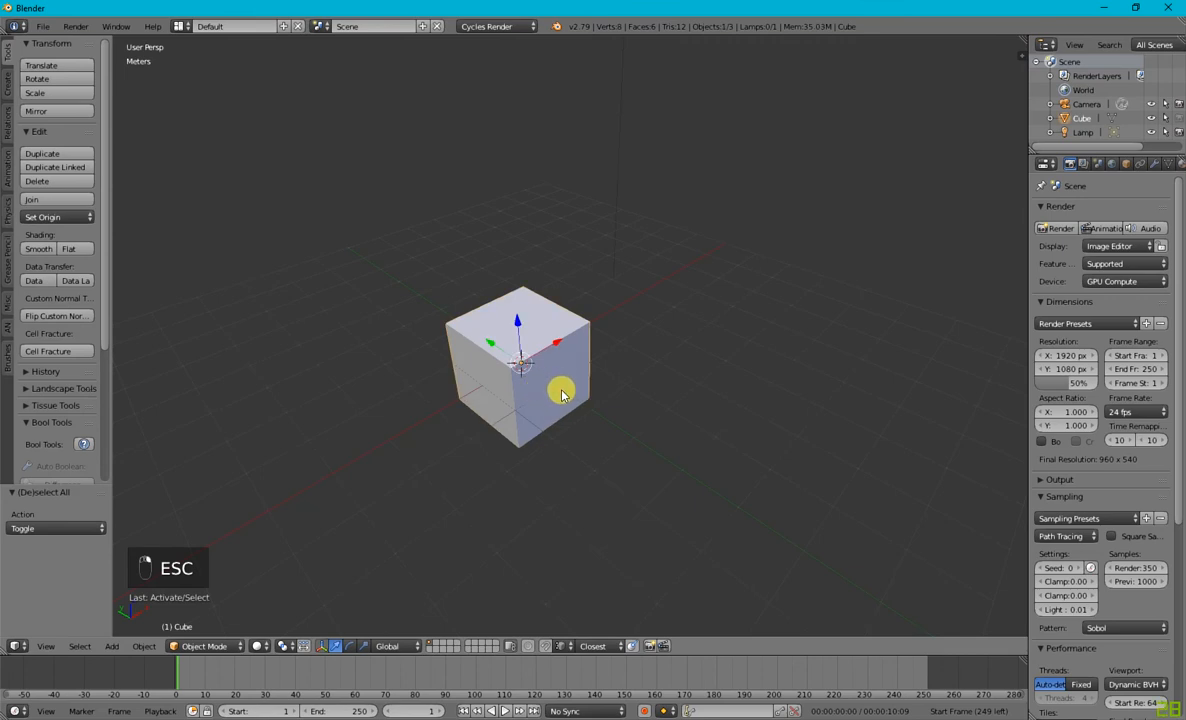
key("ctrl+h")
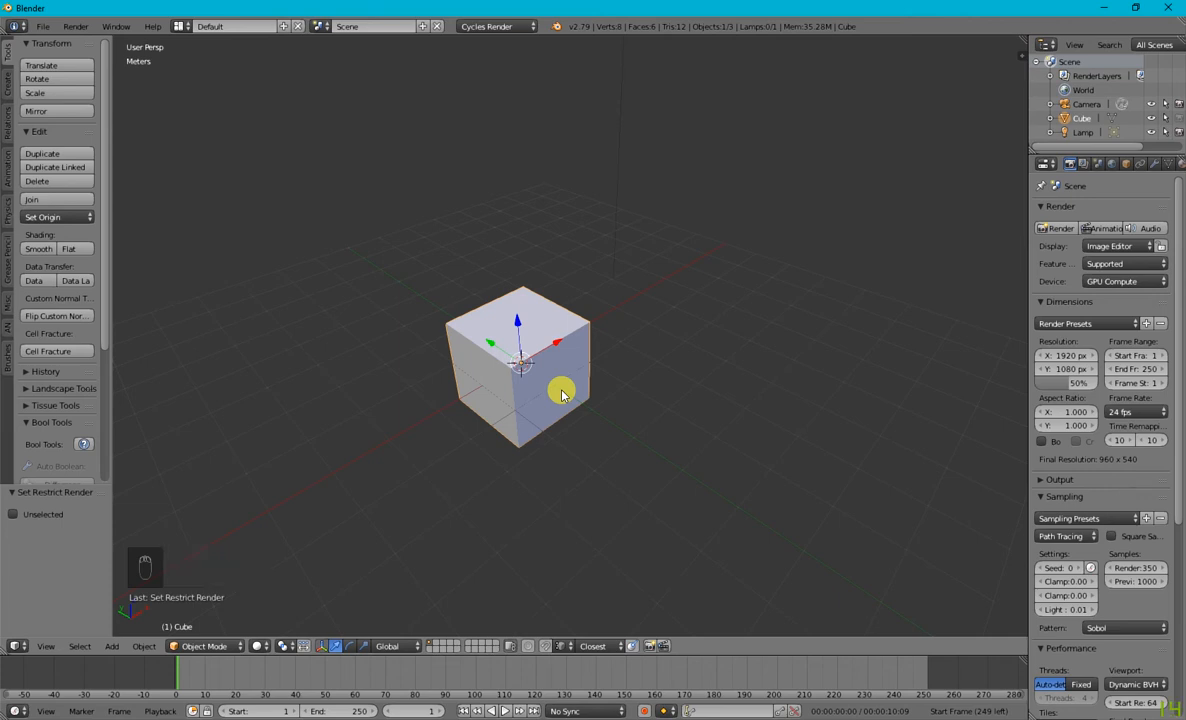
key("alt+h")
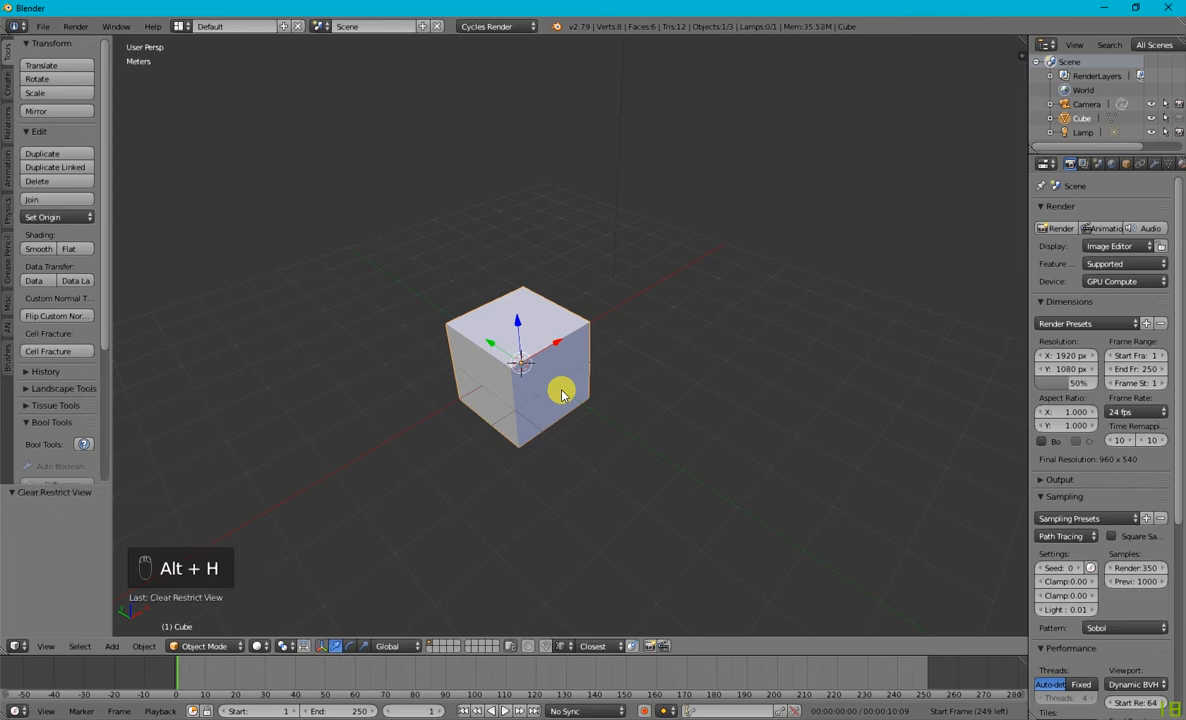
key("ctrl+alt+h")
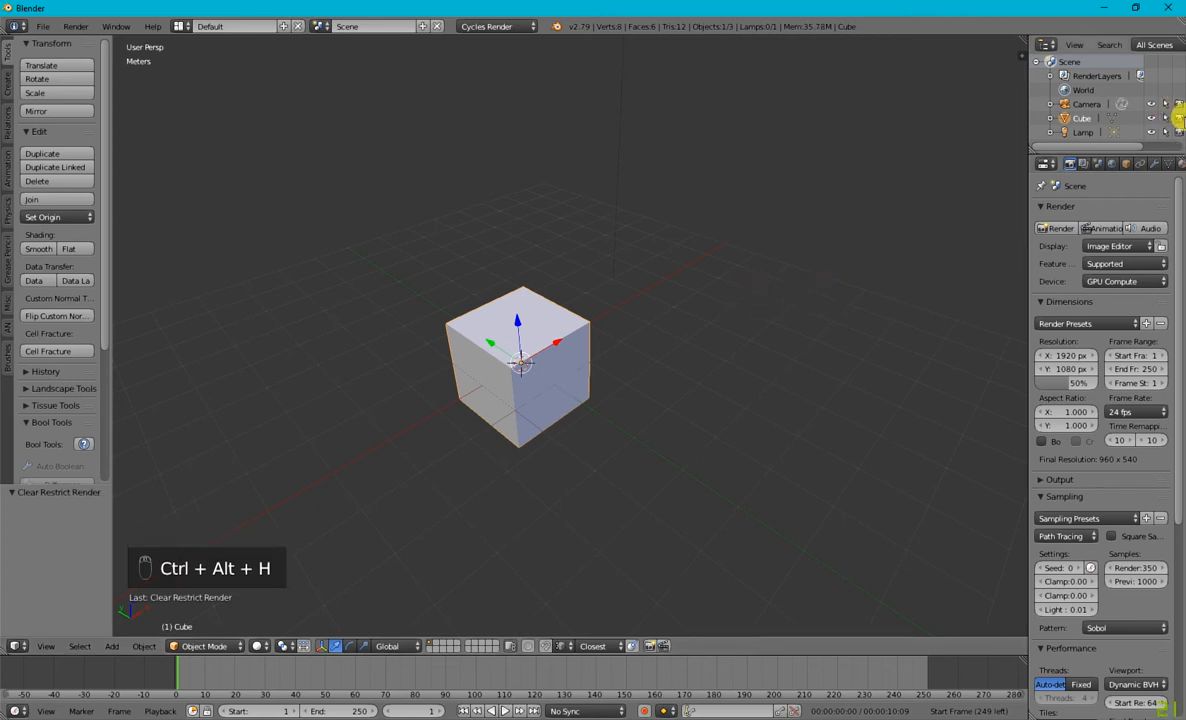
- Exclude the cube from rendering once more and clear its render restriction again
key("ctrl+h")
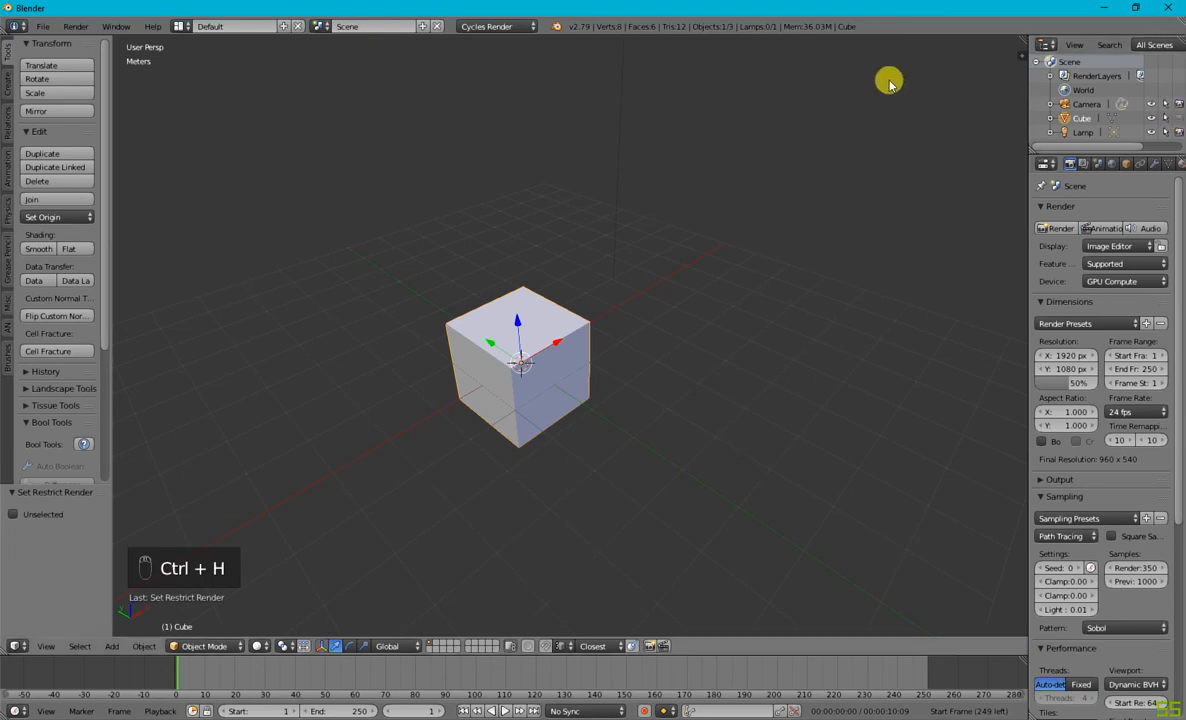
key("ctrl+alt+h")
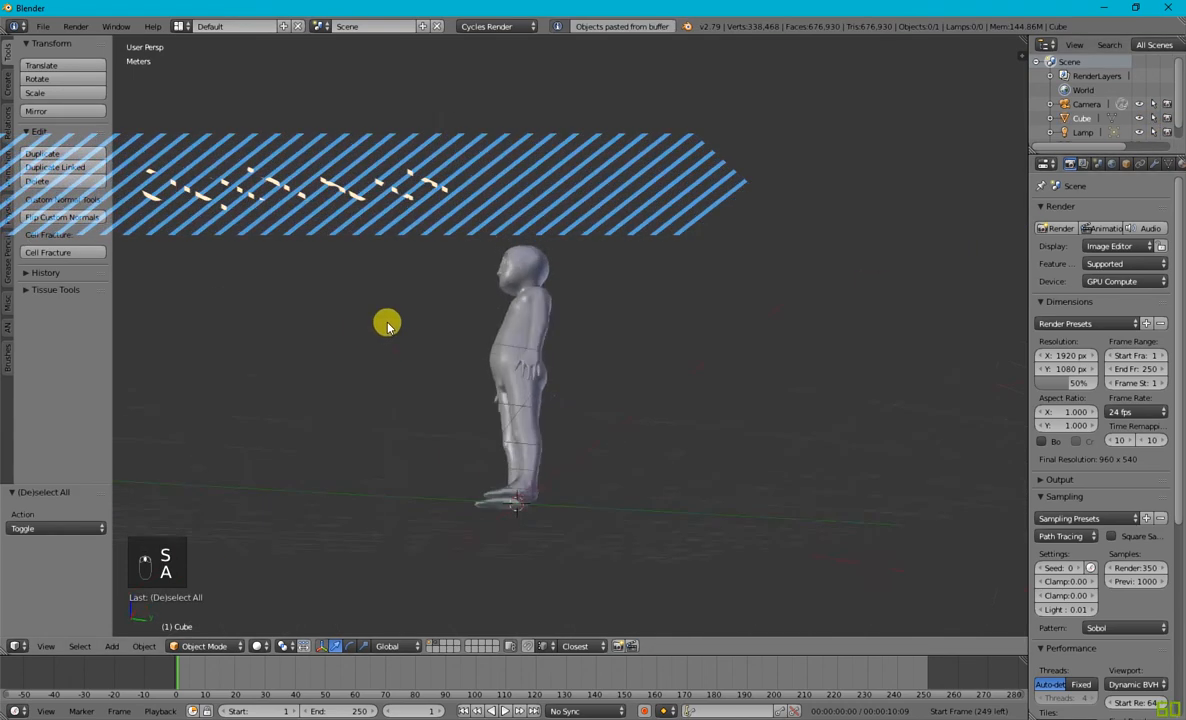
- Examine the humanoid figure's front, back, arms and torso from several angles and distances
middle_click_drag(386, 320, 537, 392)
scroll(530, 430, "up", 6)
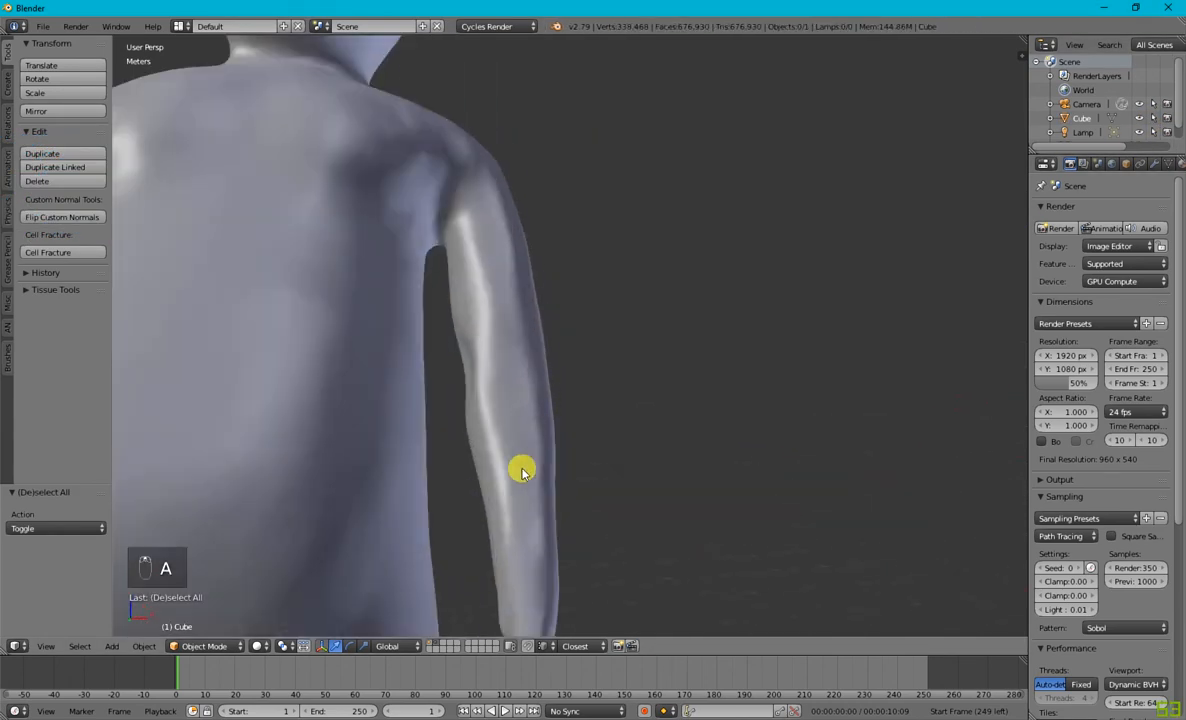
middle_click_drag(521, 468, 568, 368, "shift")
scroll(521, 431, "down", 8)
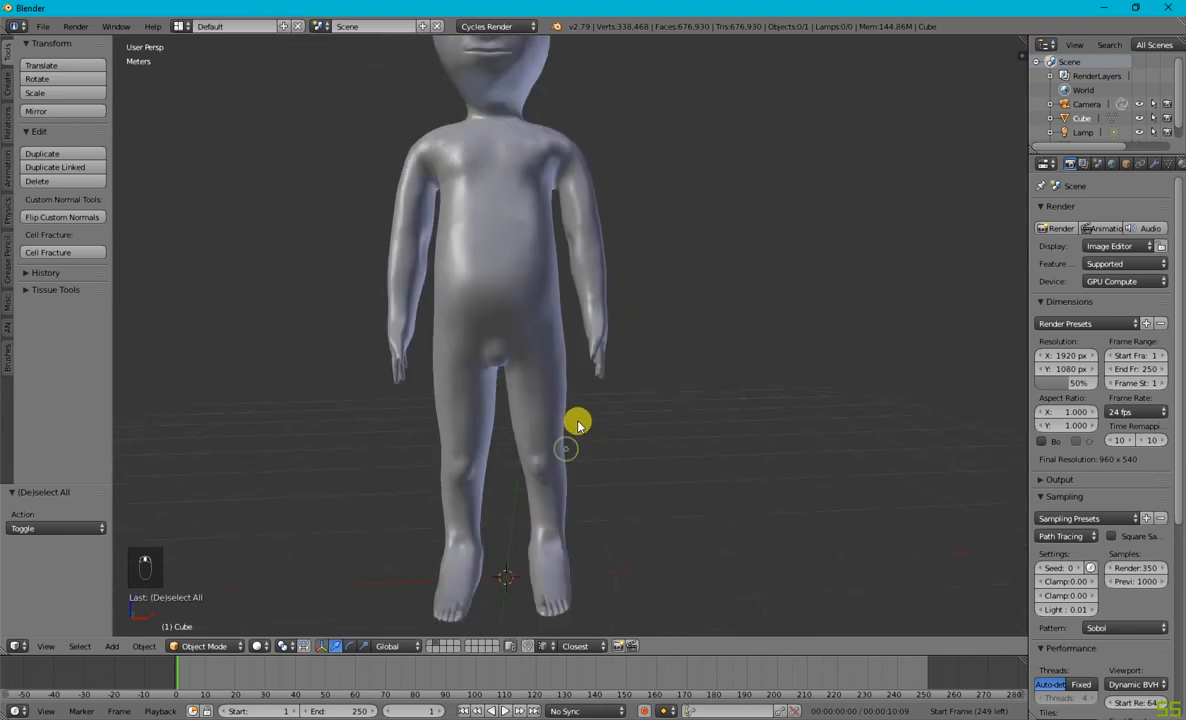
middle_click_drag(484, 328, 533, 336)
scroll(574, 379, "up", 4)
middle_click_drag(574, 379, 670, 389)
scroll(524, 331, "down", 3)
scroll(598, 270, "up", 4)
middle_click_drag(597, 271, 291, 434)
middle_click_drag(291, 434, 366, 388)
scroll(366, 388, "down", 4)
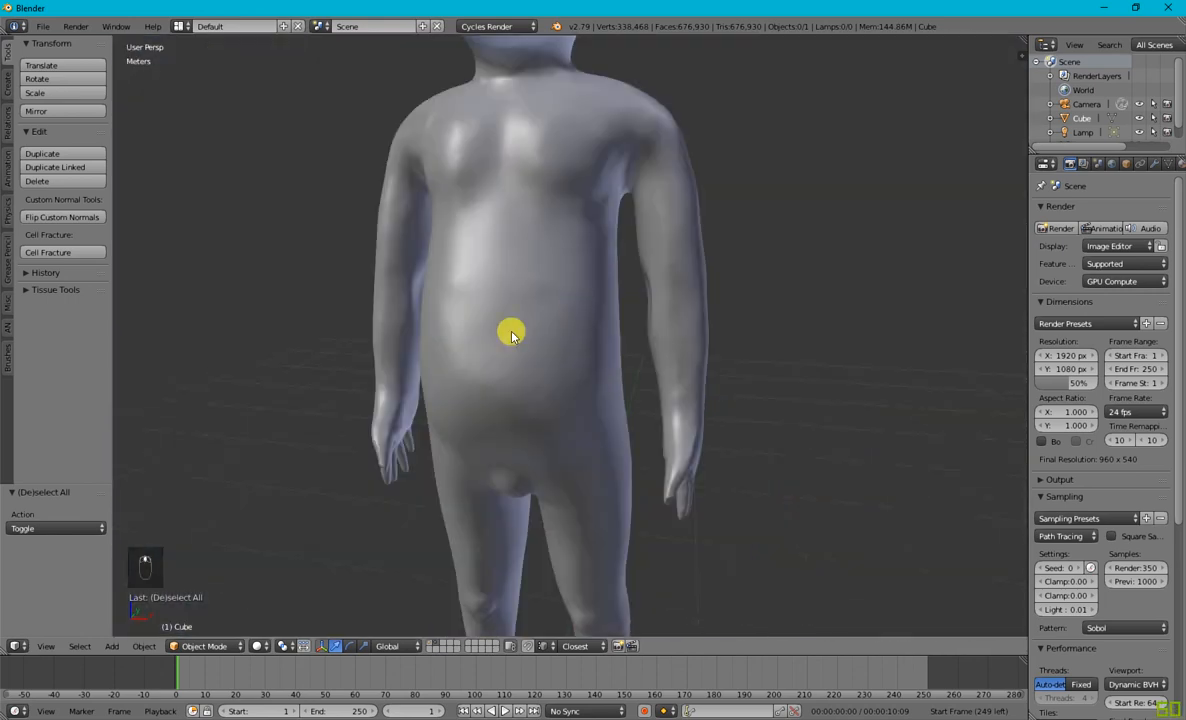
- Clip the viewport to a rectangular region around the figure's forearm and hand
middle_click_drag(534, 348, 569, 363)
key("alt+b")
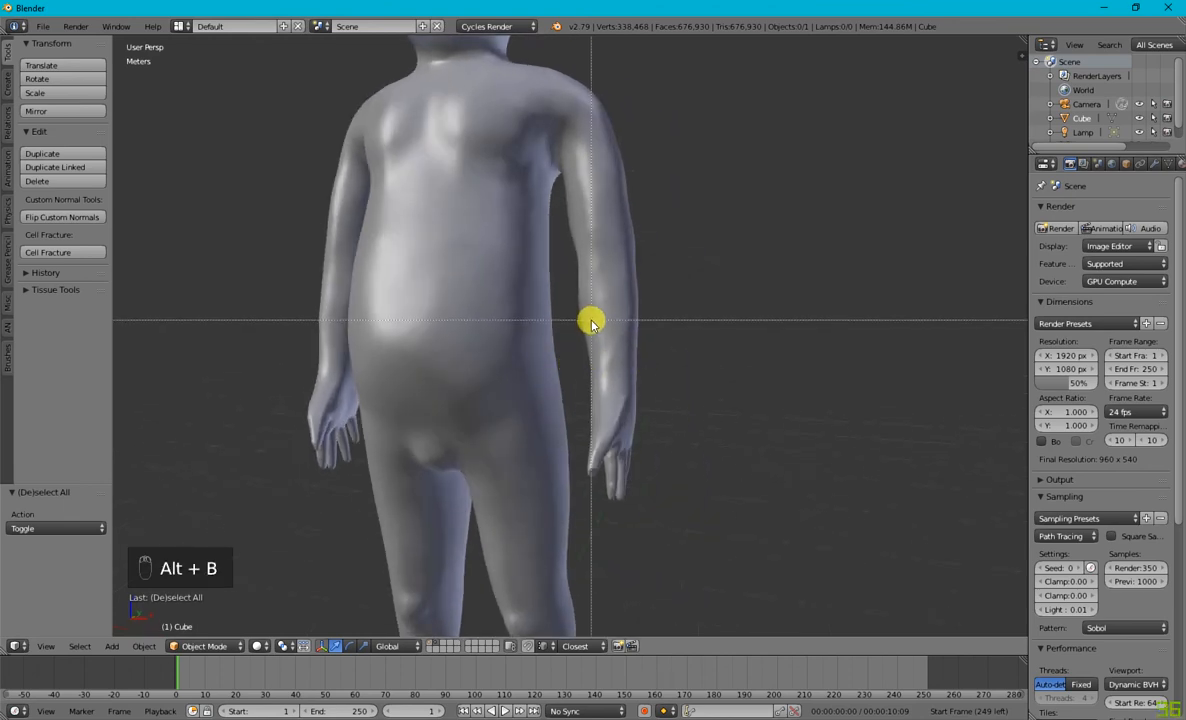
left_click_drag(570, 272, 667, 516)
middle_click_drag(479, 439, 648, 404)
- Define a render border around the forearm and hand, and clear that border again
key("ctrl+b")
left_click_drag(542, 244, 641, 489)
key("a")
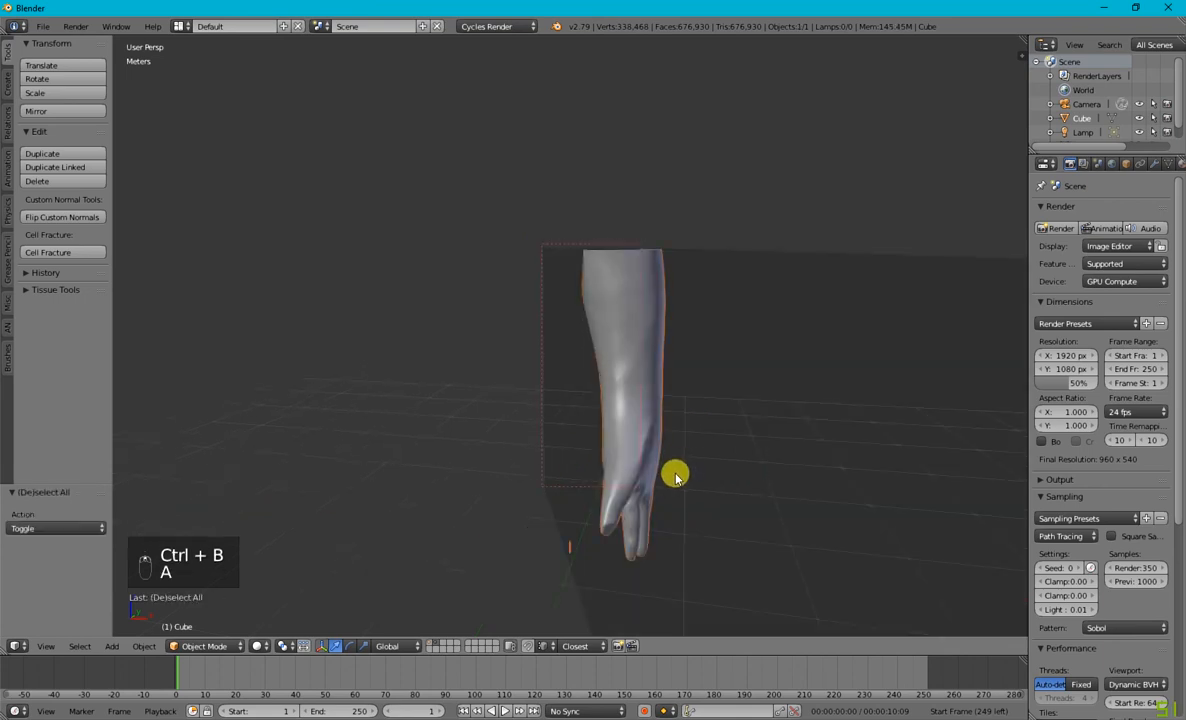
key("ctrl+alt+b")
key("a")
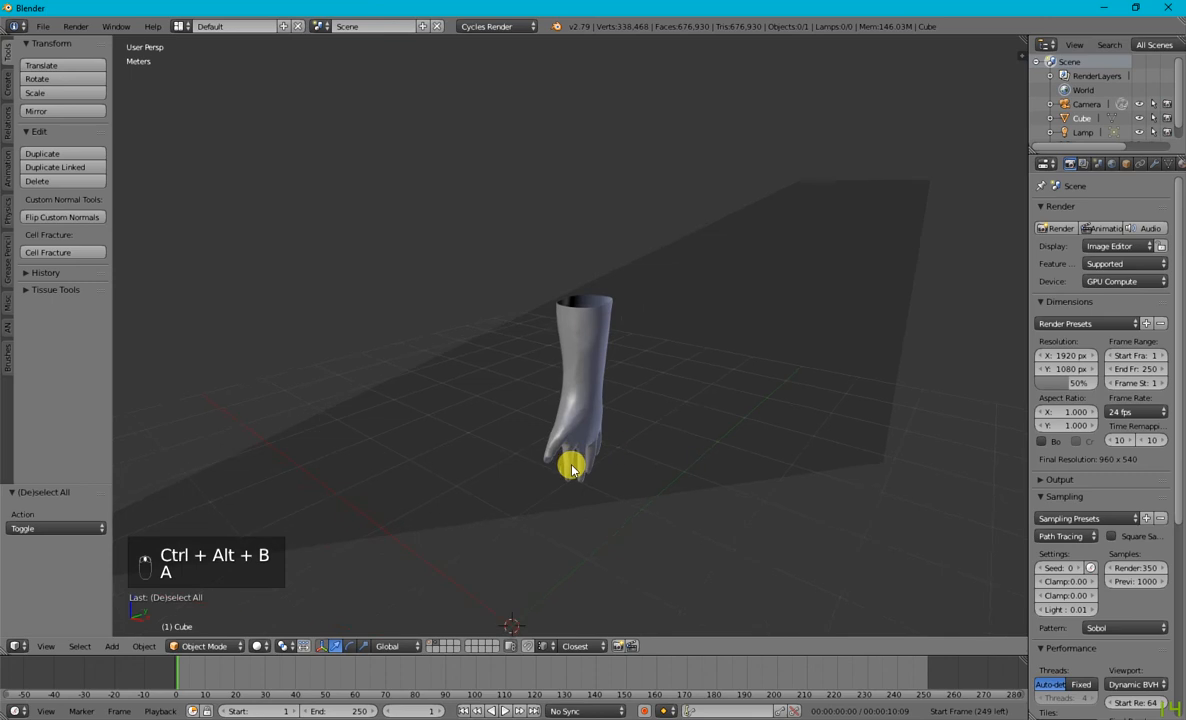
scroll(603, 479, "down", 6)
middle_click_drag(607, 478, 519, 466)
scroll(519, 466, "down", 4)
middle_click_drag(903, 392, 650, 387)
key("g")
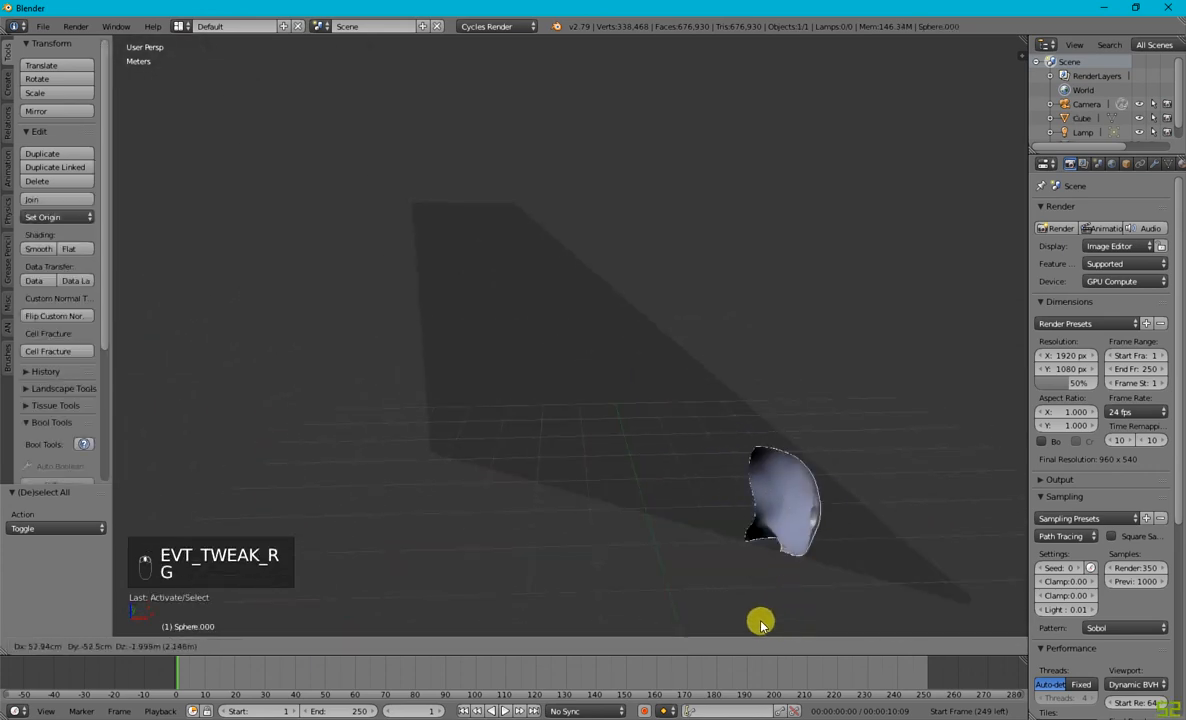
right_click(497, 430)
key("q")
scroll(578, 413, "down", 3)
key("g")
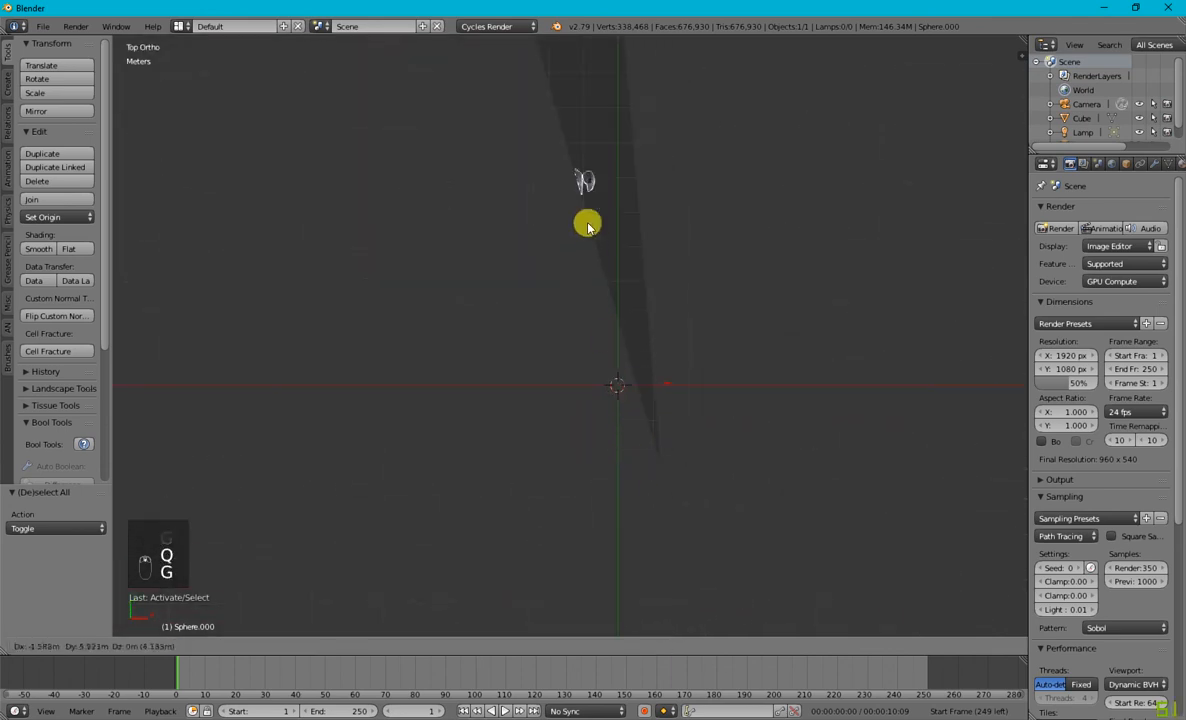
right_click(603, 128)
scroll(639, 430, "down", 4)
middle_click_drag(639, 430, 627, 556, "shift")
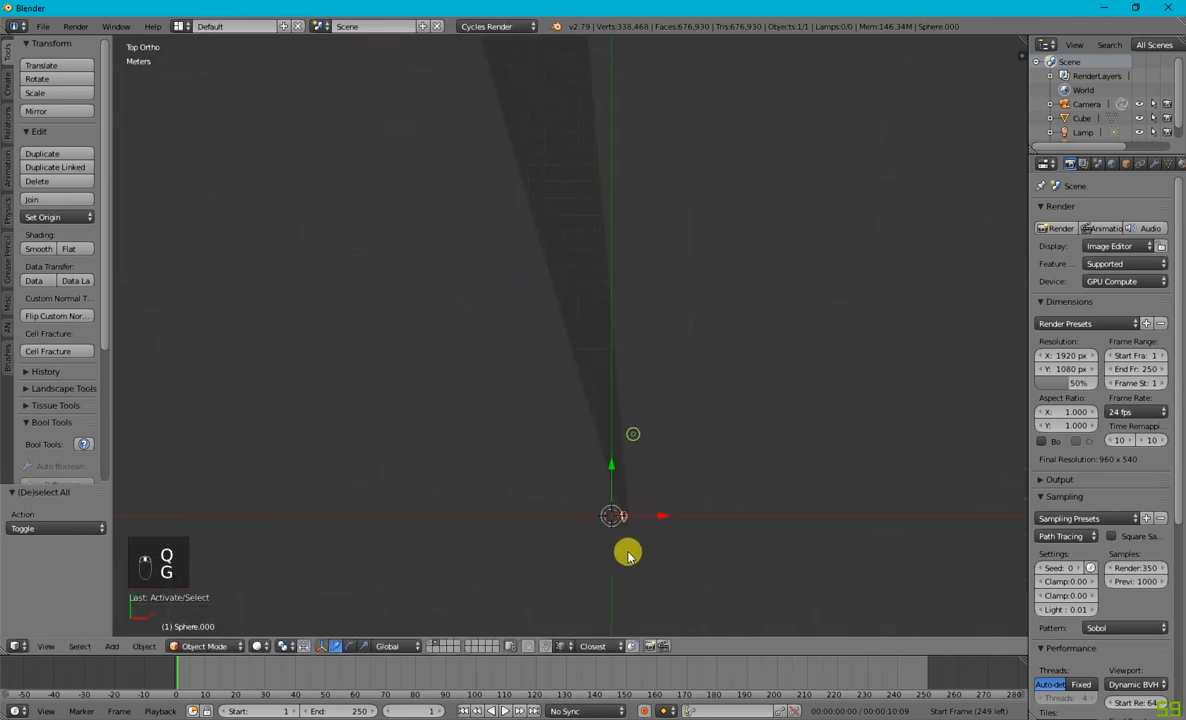
- Move the figure further into the clipped region in top view, and lower it 6.15 m along the Z axis
key("g")
left_click(548, 108)
middle_click_drag(574, 341, 776, 291)
key("g")
middle_click(603, 270)
left_click(602, 347)
scroll(774, 357, "down", 4)
middle_click_drag(564, 336, 605, 365)
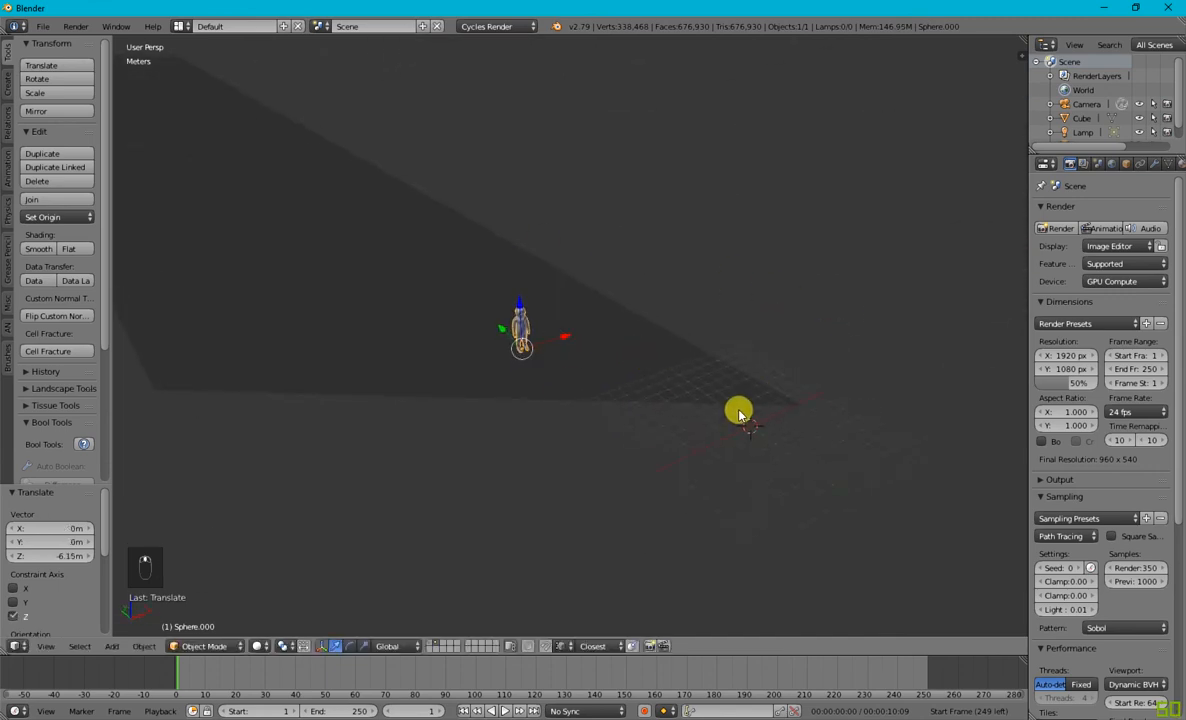
- Undo the last two moves of the figure, deselect everything and remove the viewport clipping region
key("ctrl+z")
key("ctrl+z")
middle_click_drag(723, 447, 822, 463)
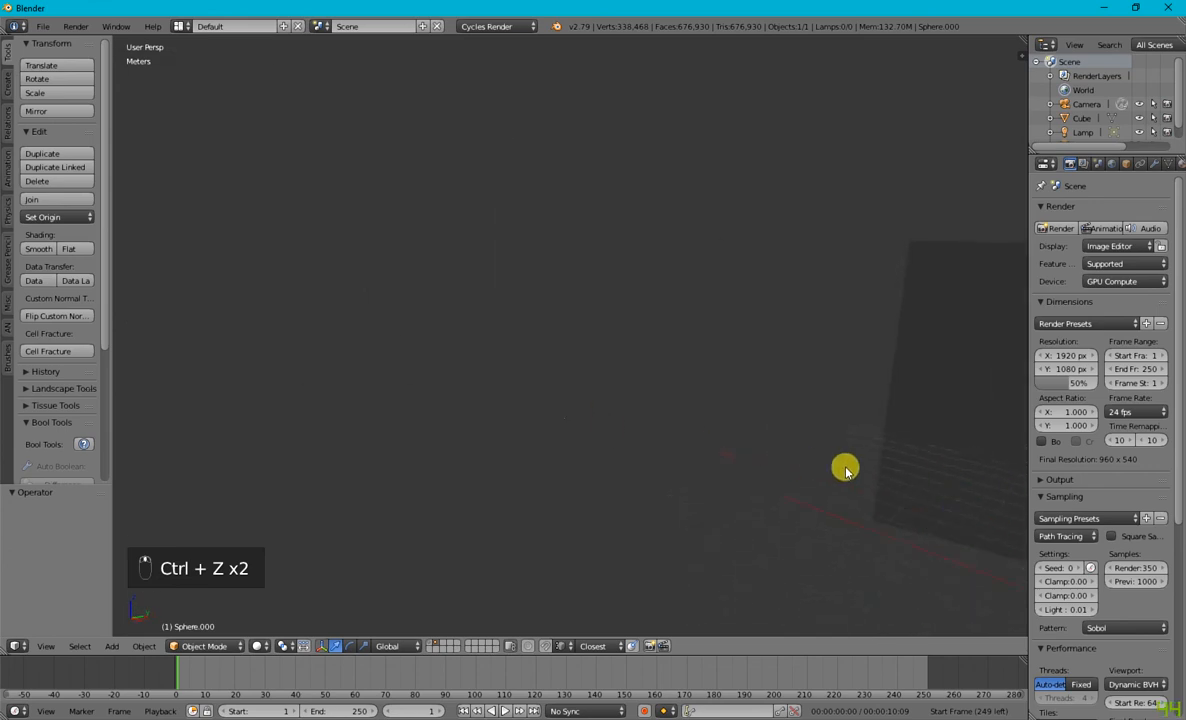
key("a")
middle_click_drag(757, 442, 638, 437)
key("alt+b")
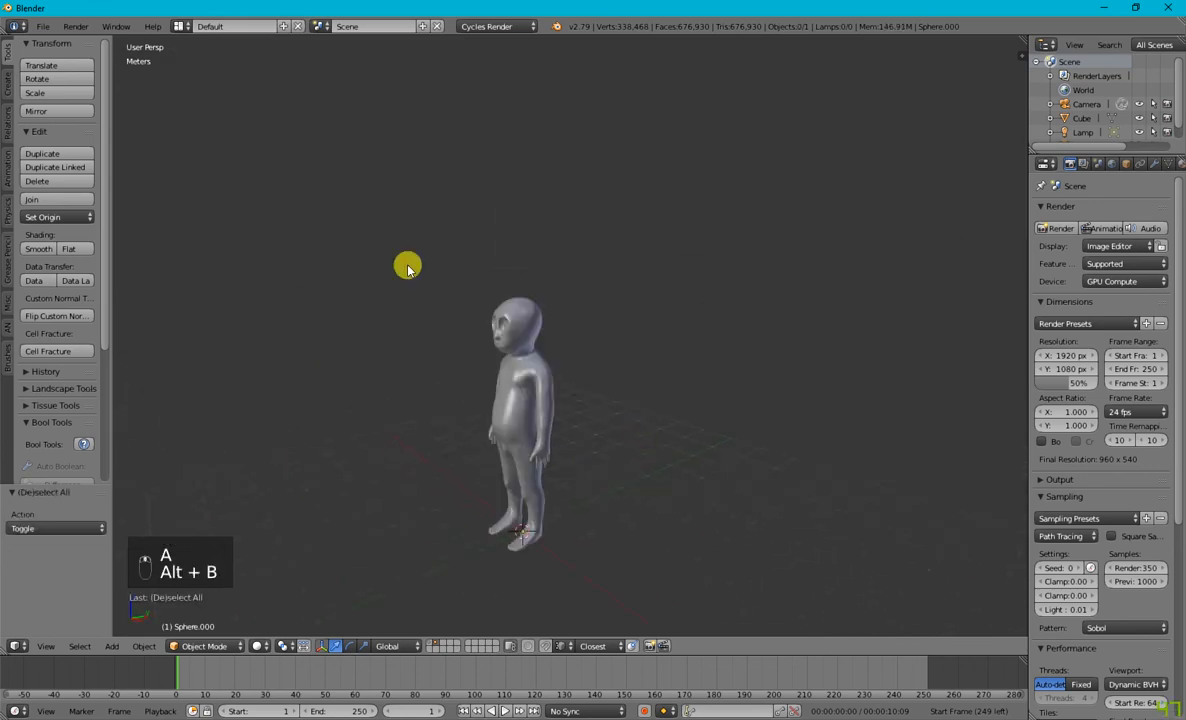
scroll(695, 451, "down", 3)
middle_click_drag(688, 450, 702, 452)
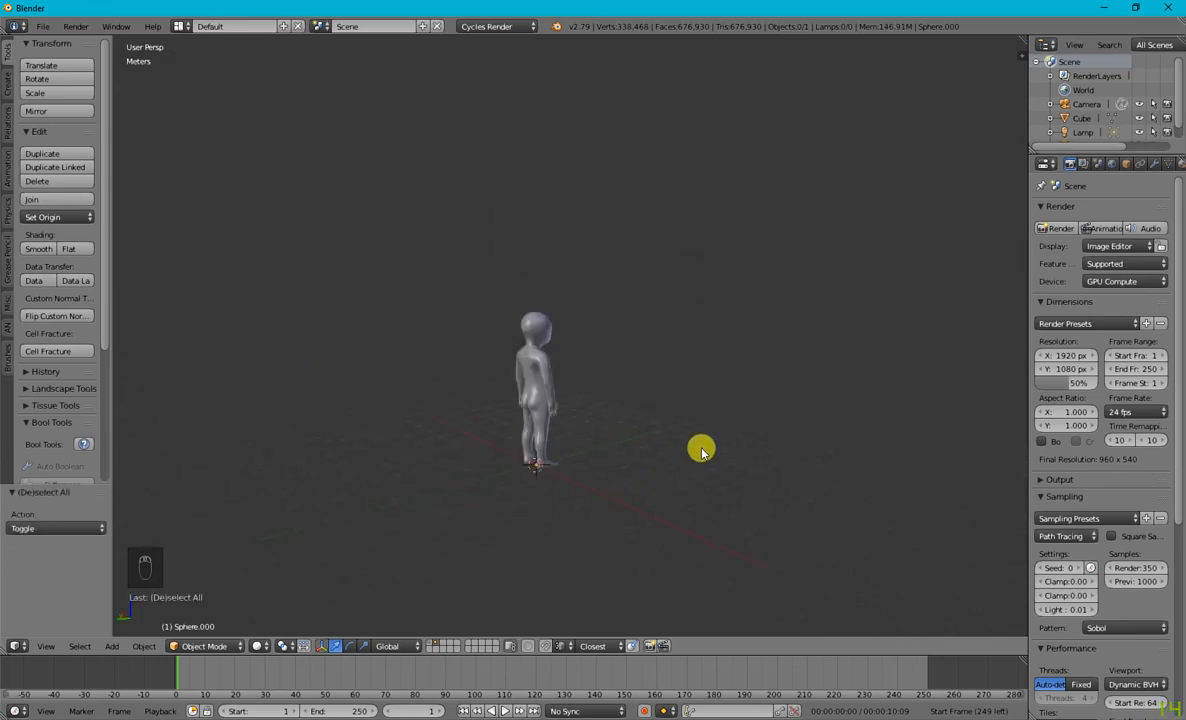
scroll(702, 452, "up", 5)
scroll(660, 495, "down", 2)
middle_click_drag(651, 498, 437, 506)
mouse_move(540, 502)
middle_mouse_down("shift")
mouse_move(558, 441)
mouse_move(530, 483)
middle_mouse_up("shift")
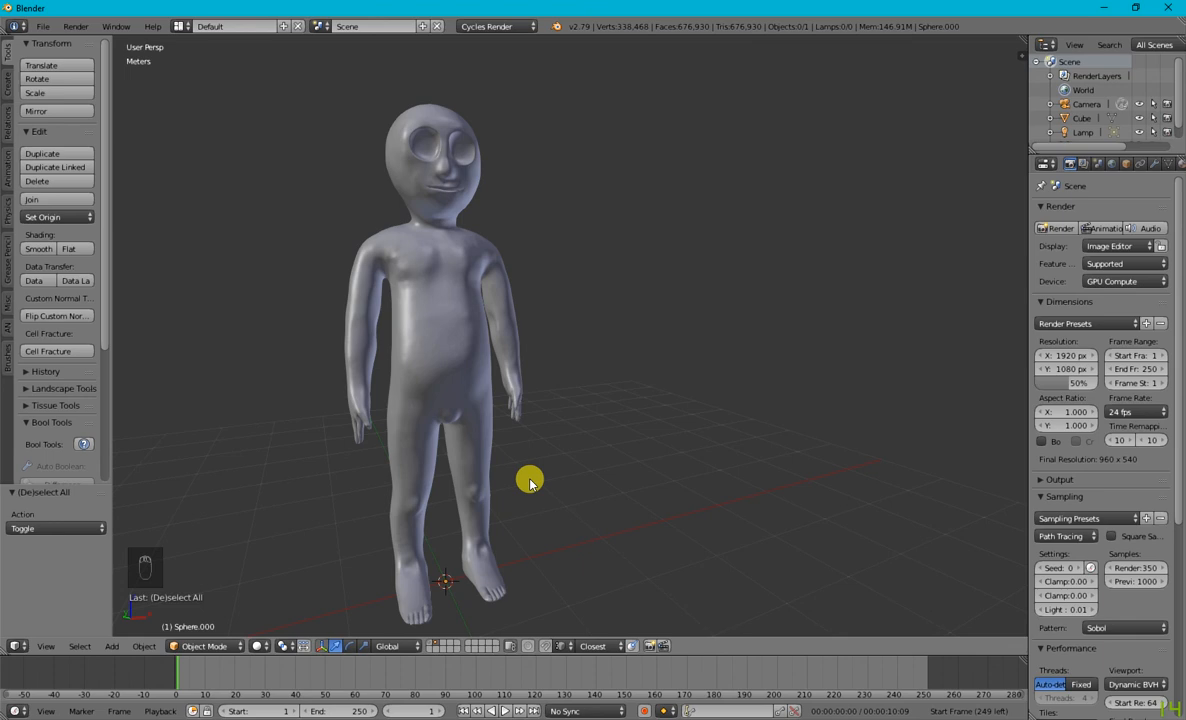
middle_click_drag(487, 483, 356, 488)
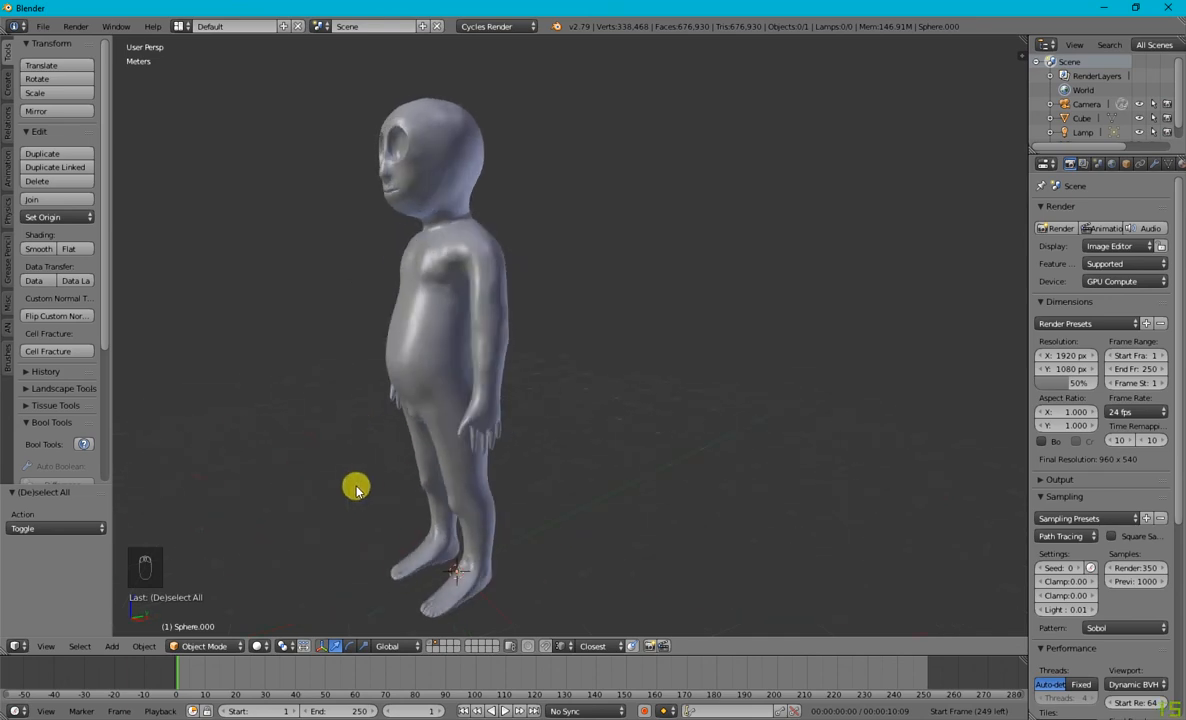